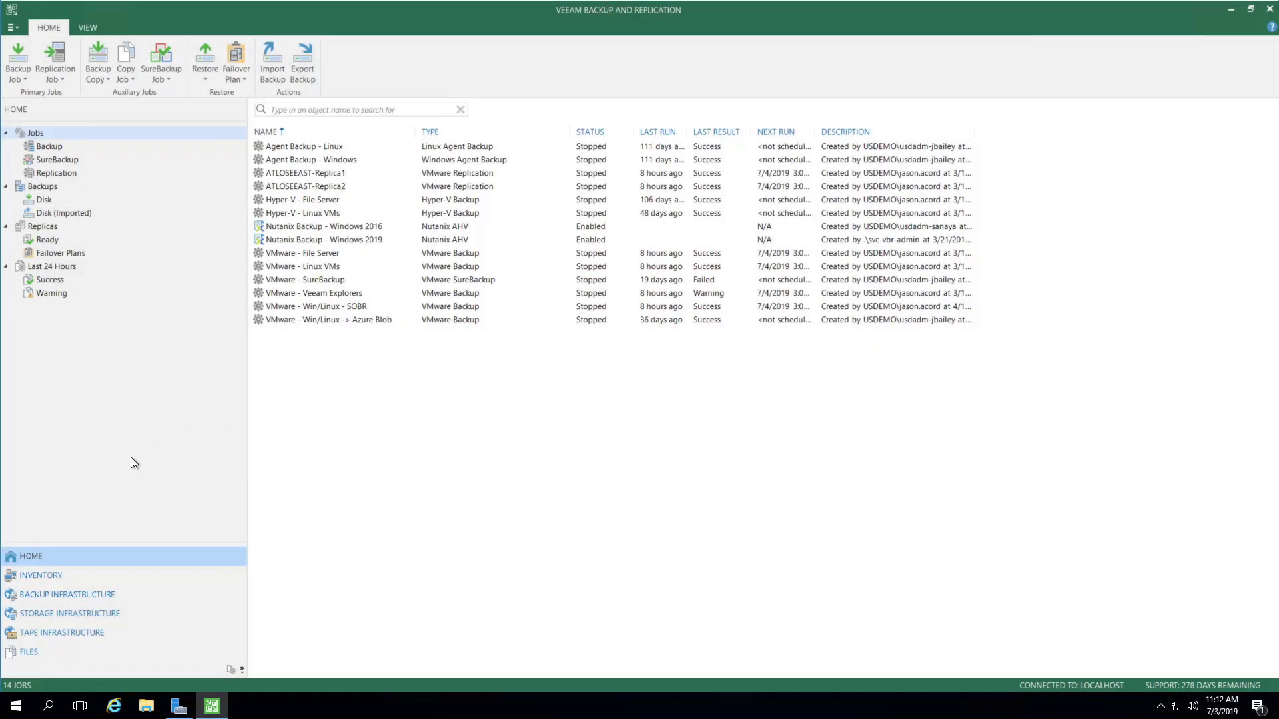
# - View the rescan statistics of the ATLOSEEAST - Linux protection group under Physical & Cloud Infrastructure in the inventory
pyautogui.click(45, 577)
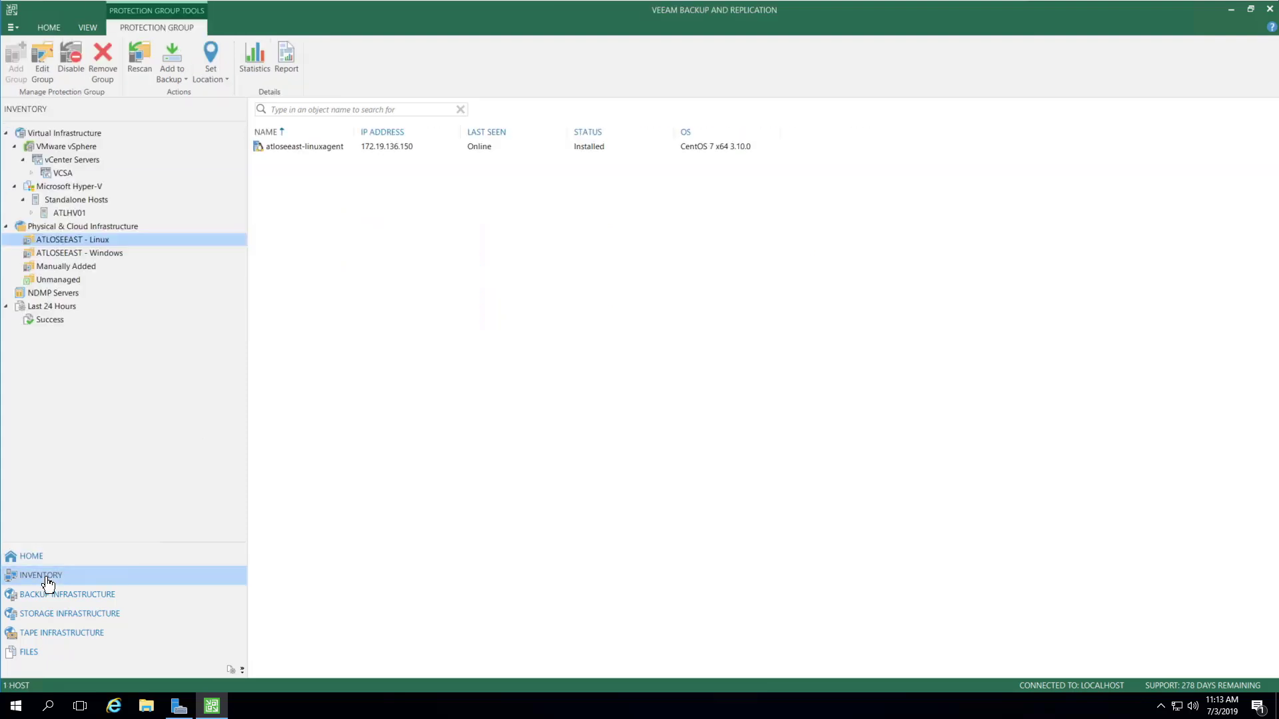
pyautogui.click(52, 227)
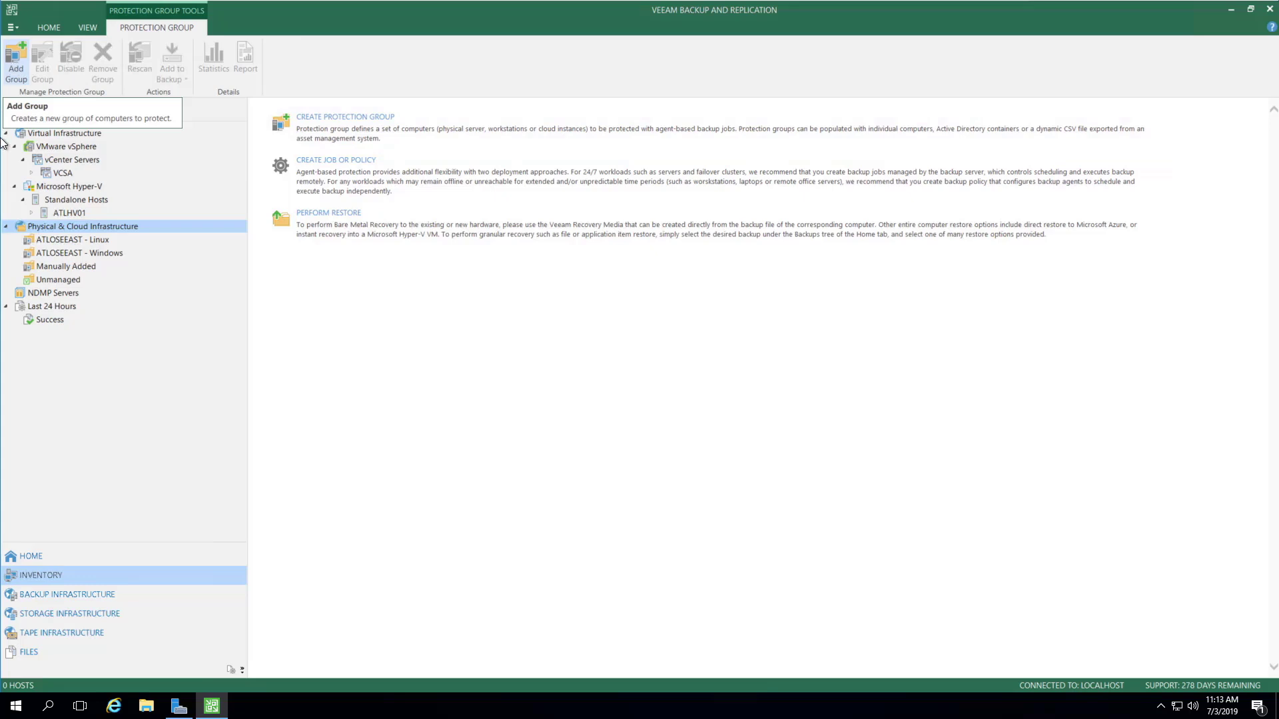
pyautogui.click(65, 241)
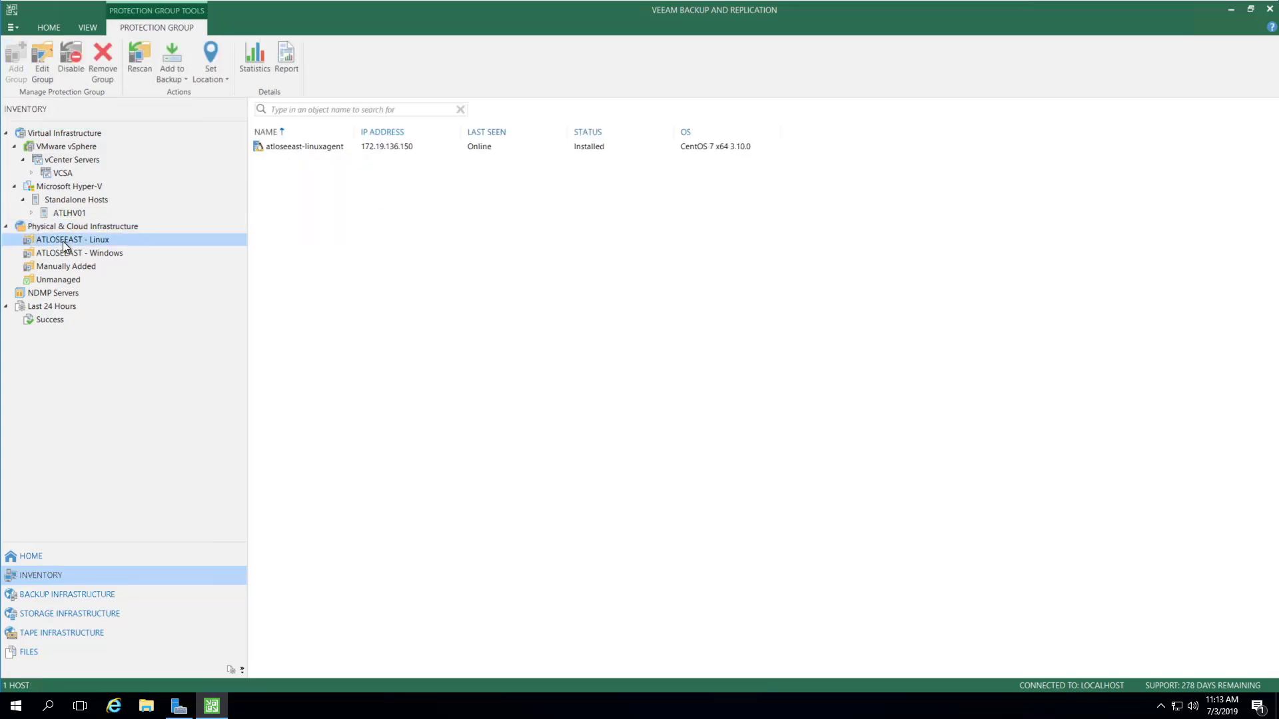
pyautogui.rightClick(63, 241)
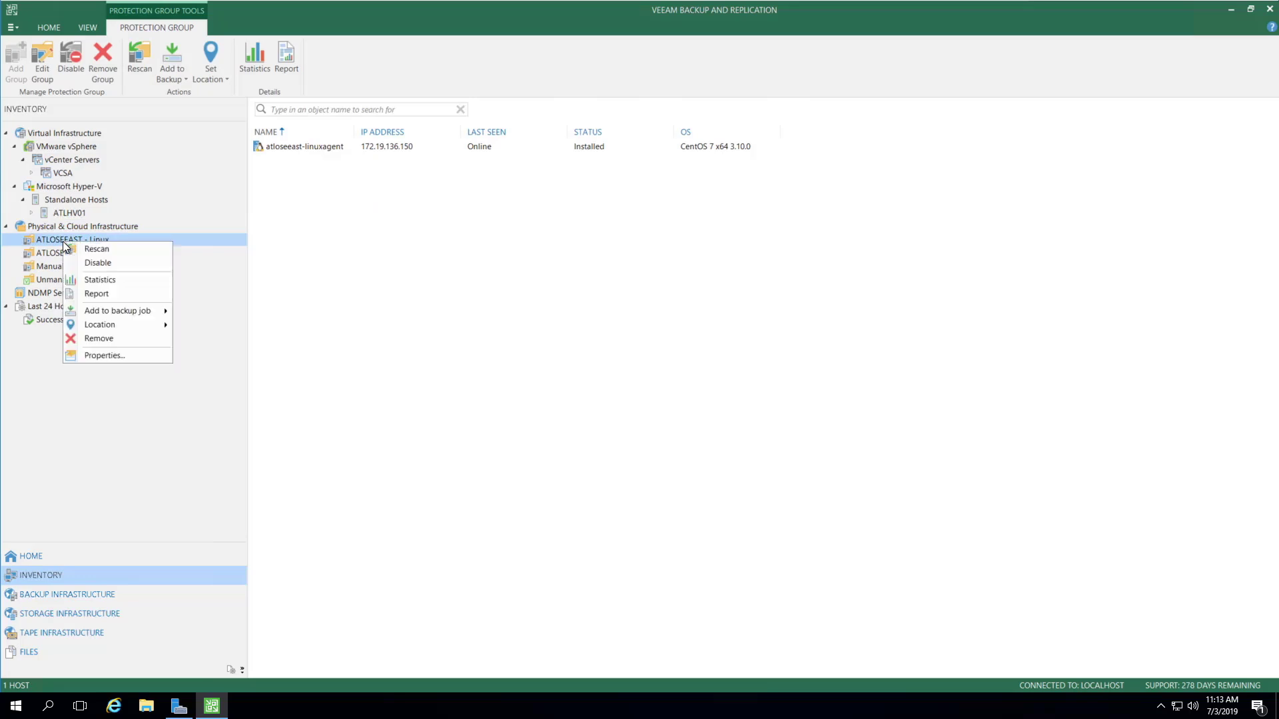
pyautogui.click(106, 281)
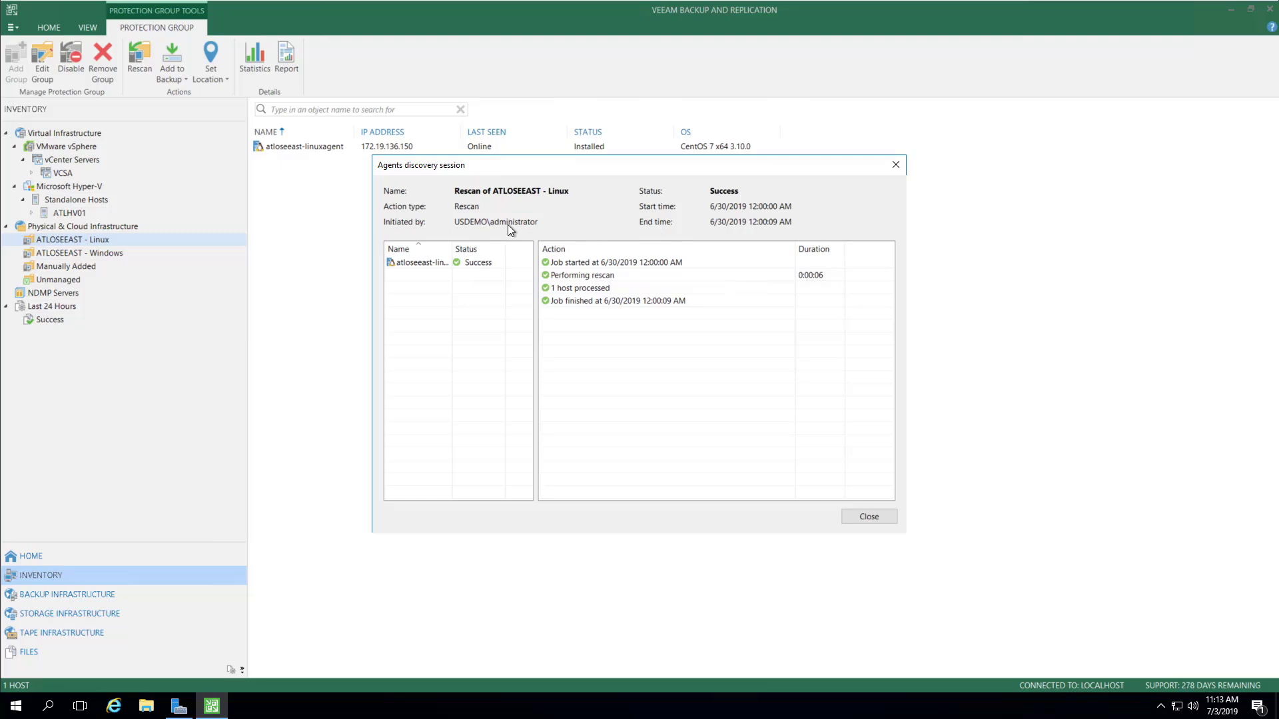
pyautogui.click(869, 516)
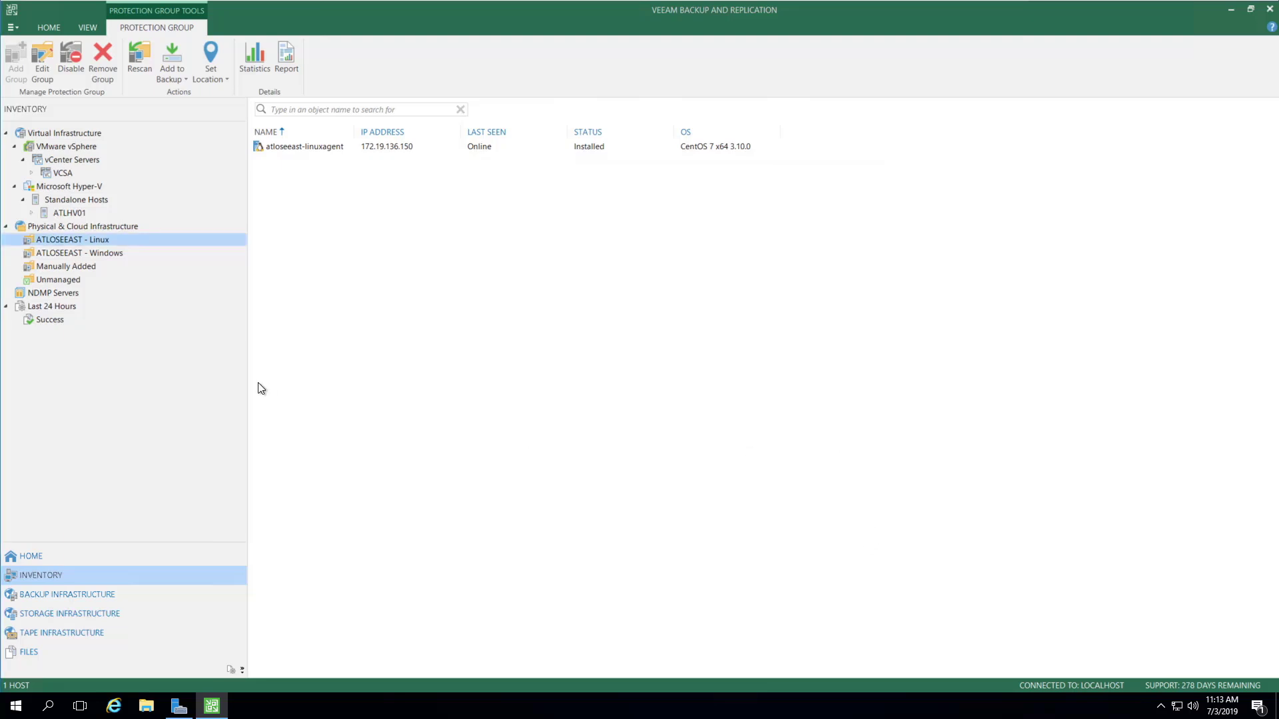
# - View the report of the ATLOSEEAST - Linux protection group and close it
pyautogui.rightClick(53, 244)
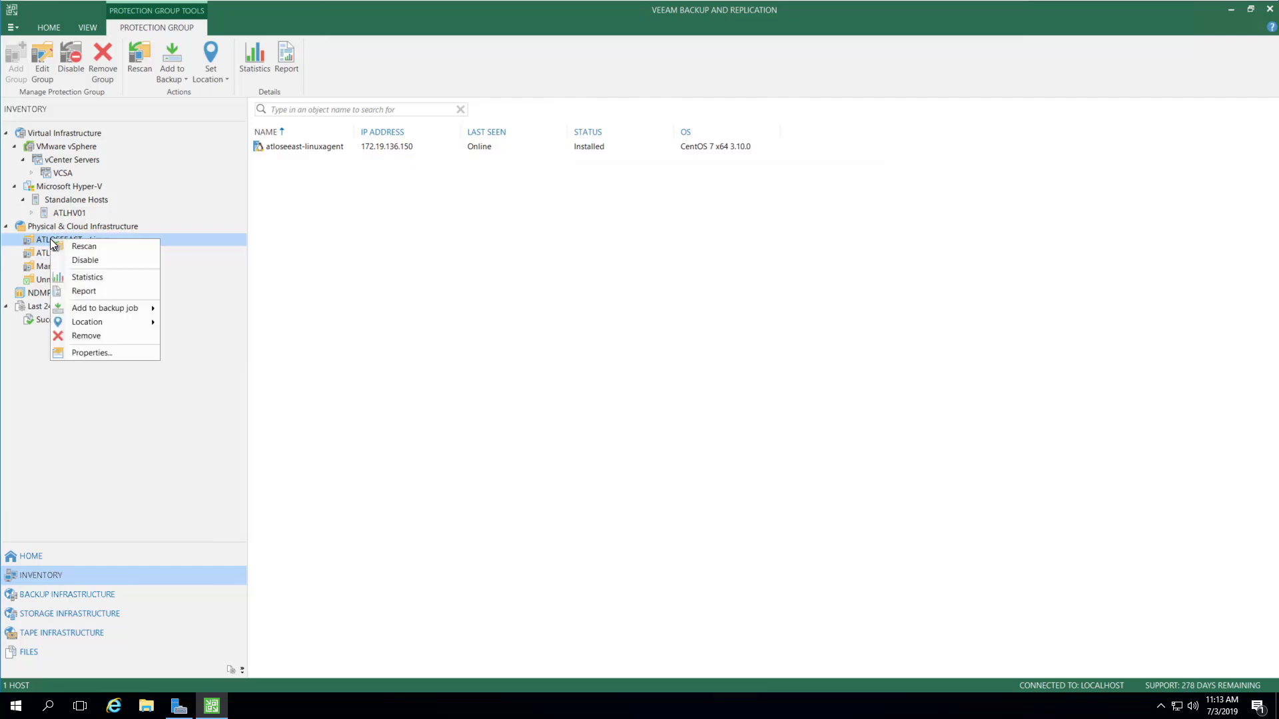
pyautogui.click(87, 291)
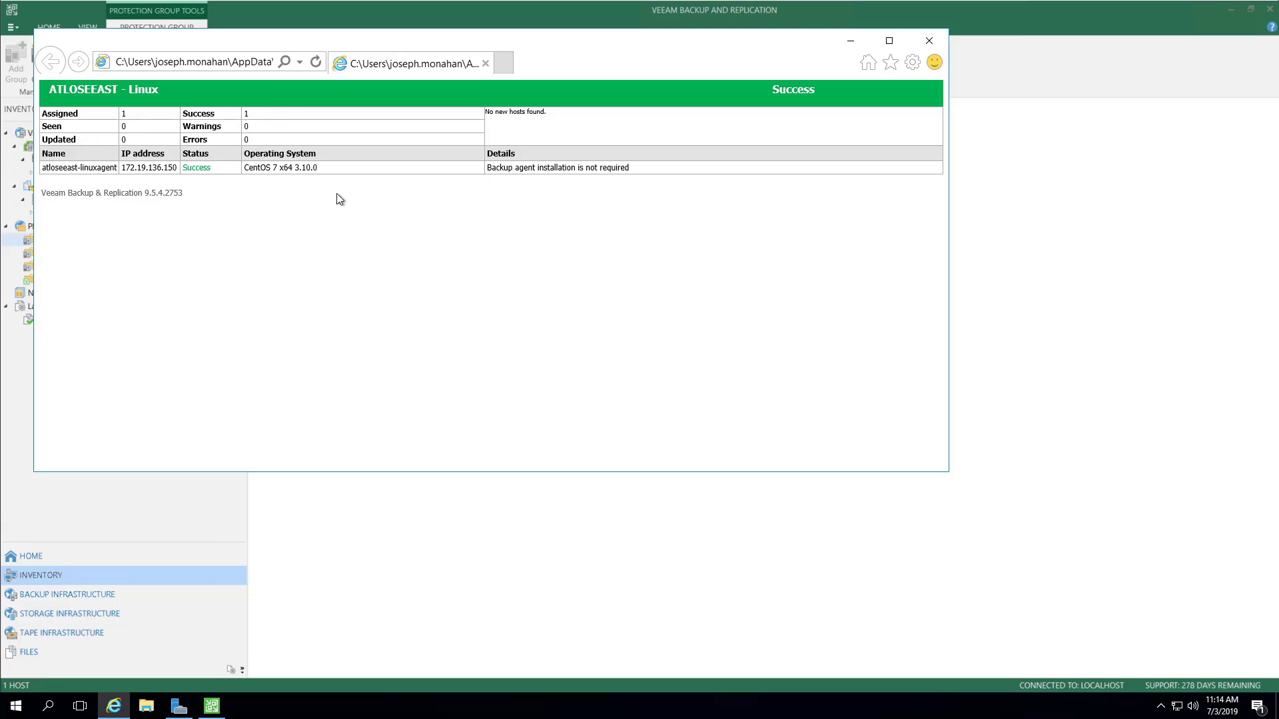
pyautogui.click(928, 44)
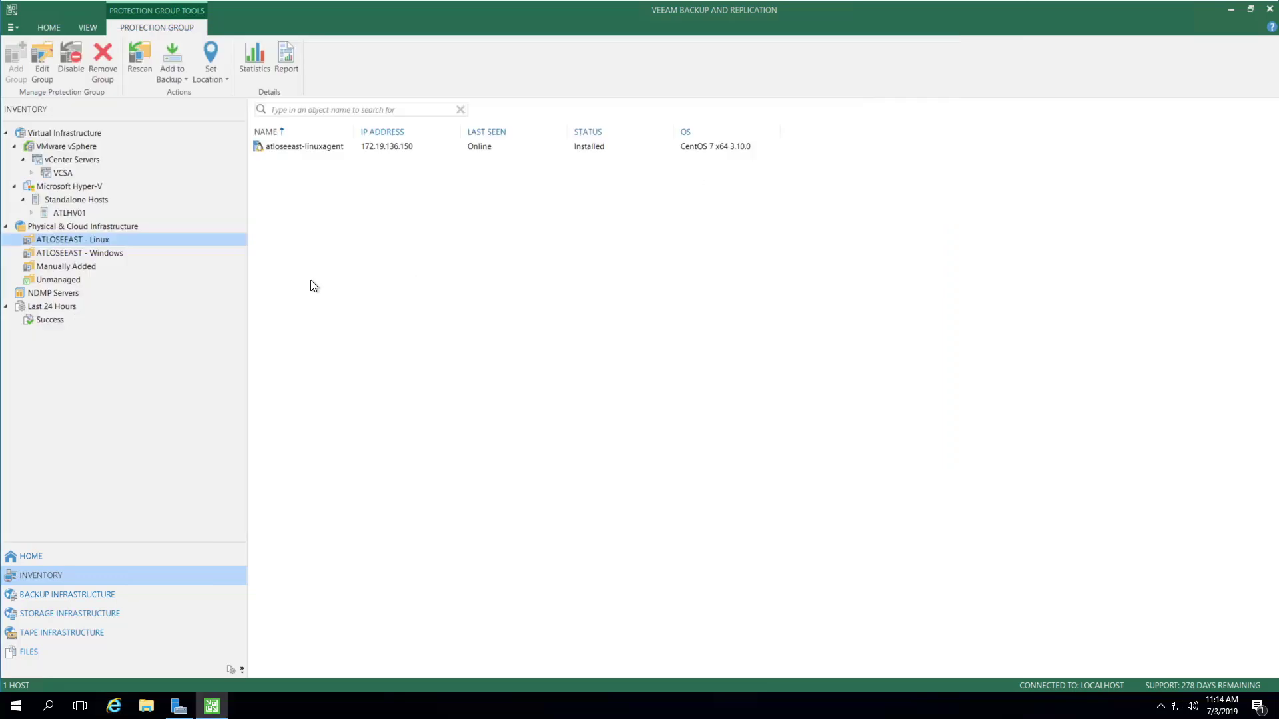
# - Examine the ATLOSEEAST - Linux protection group's type, computers, options and review properties, then exit without applying changes
pyautogui.rightClick(72, 244)
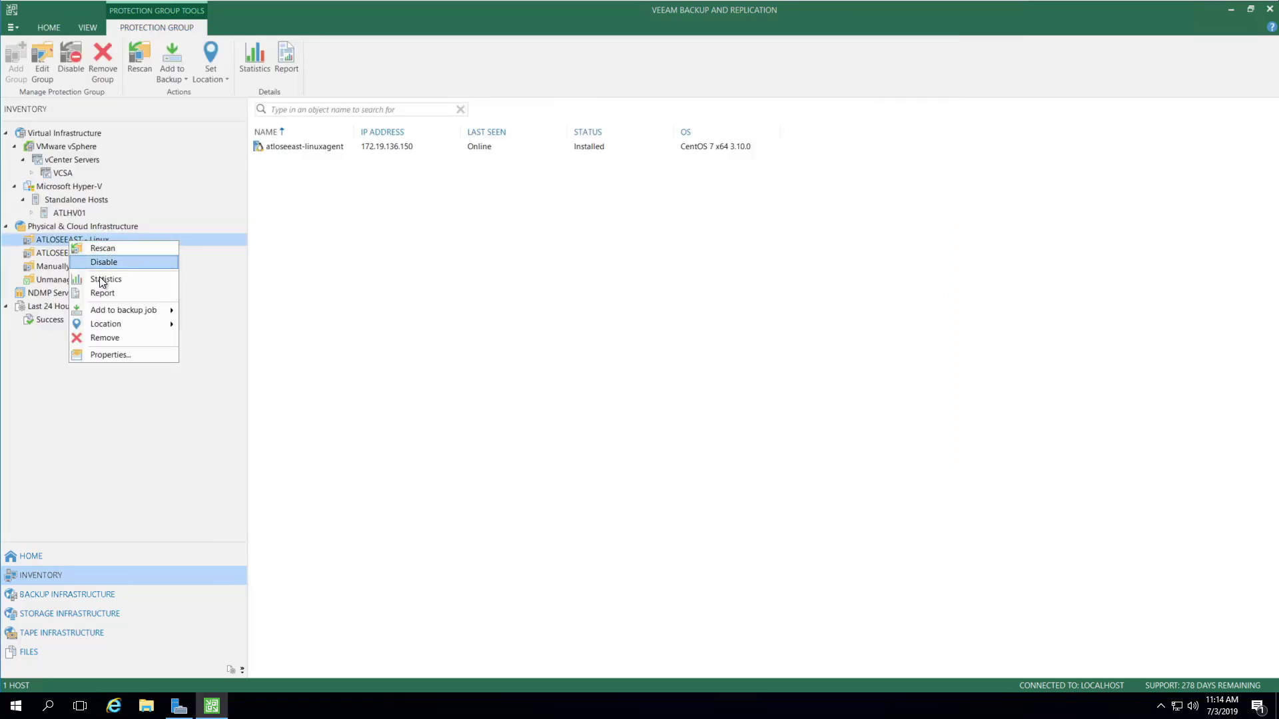
pyautogui.moveTo(129, 312)
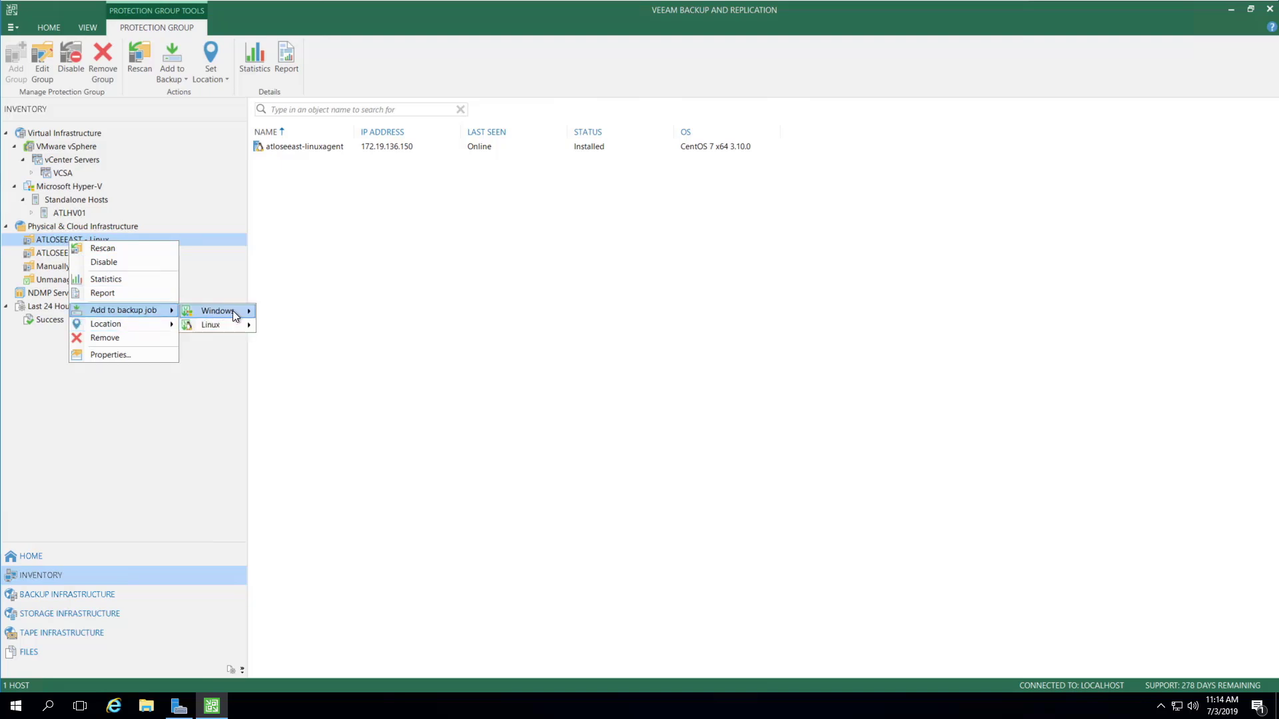
pyautogui.moveTo(215, 326)
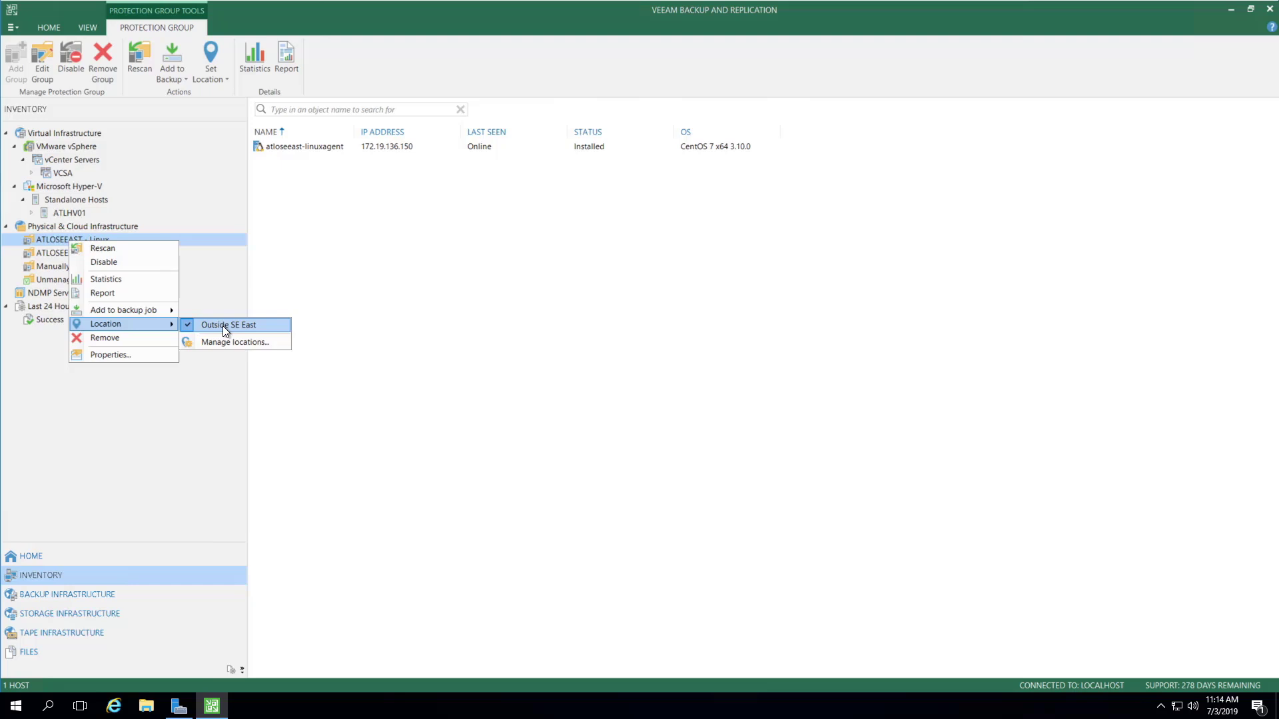
pyautogui.click(108, 355)
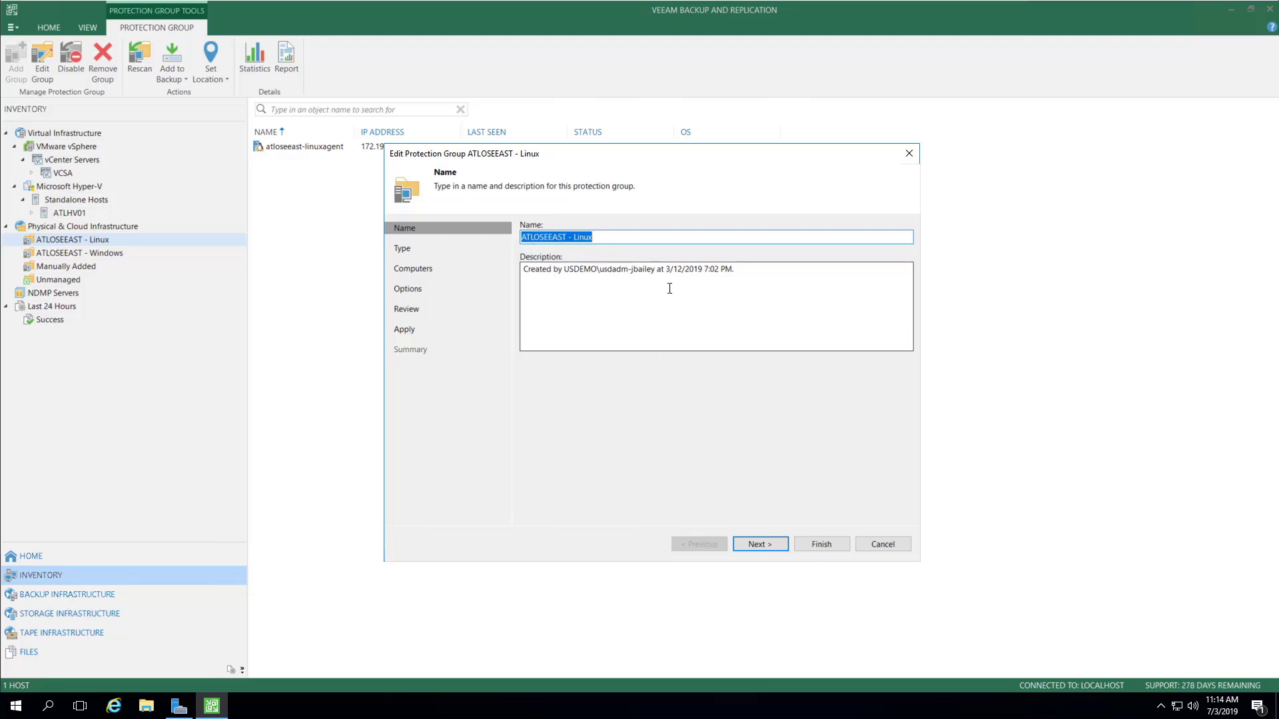
pyautogui.click(404, 251)
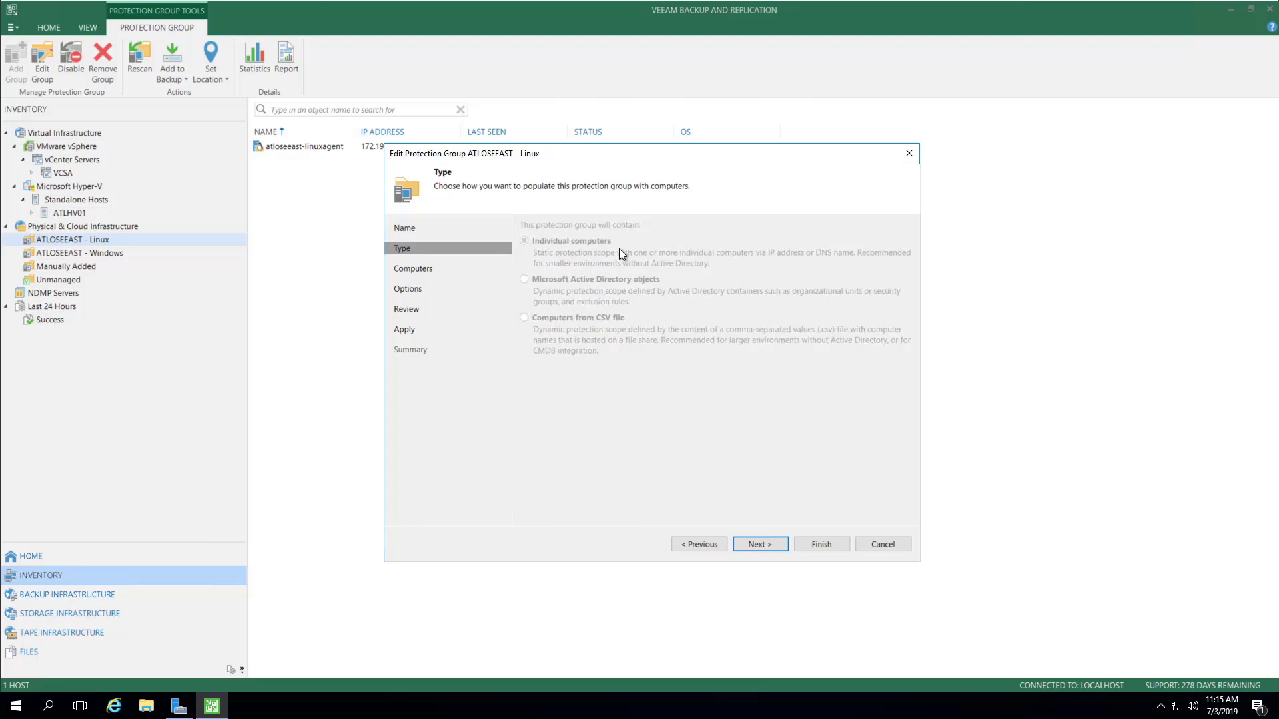
pyautogui.click(413, 270)
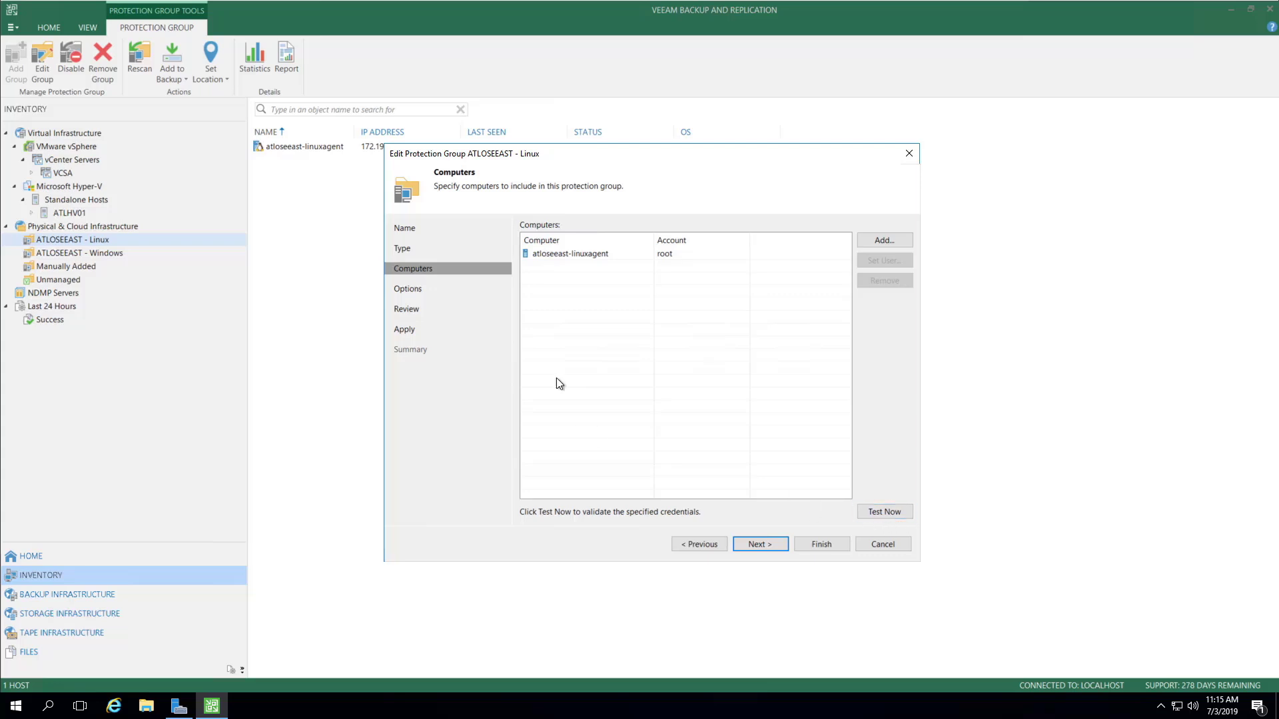
pyautogui.click(407, 289)
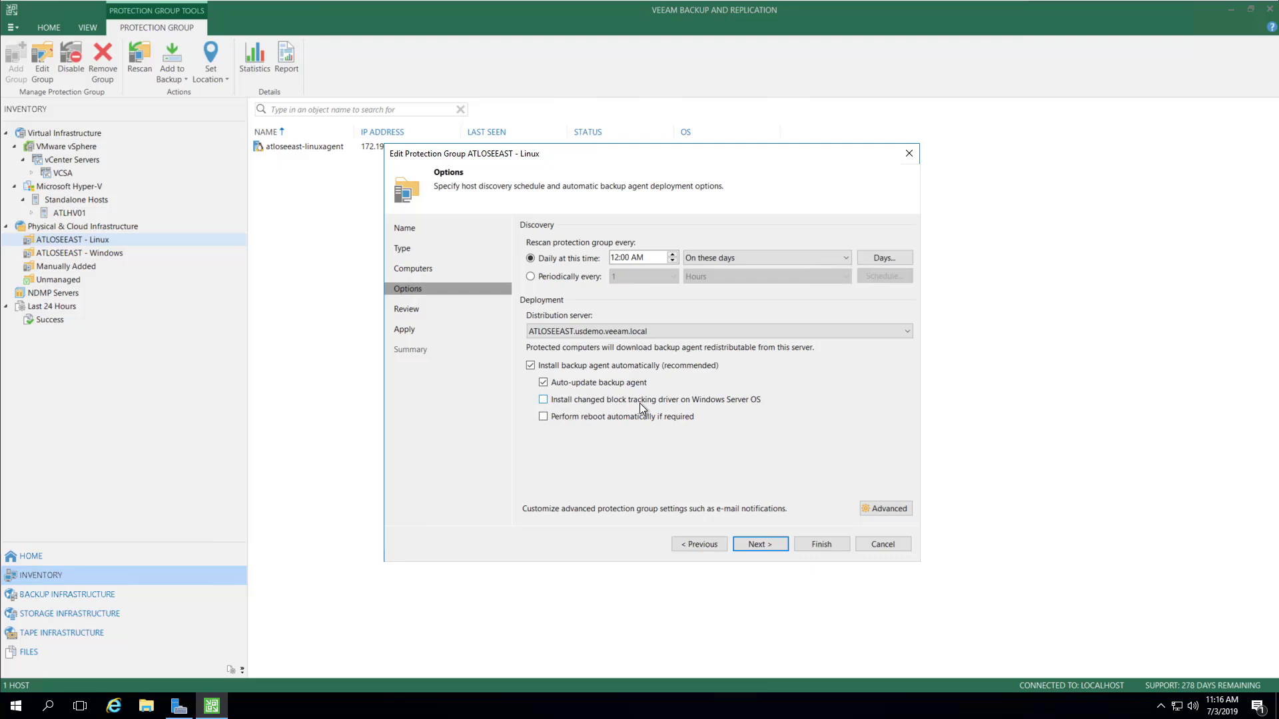
pyautogui.click(403, 310)
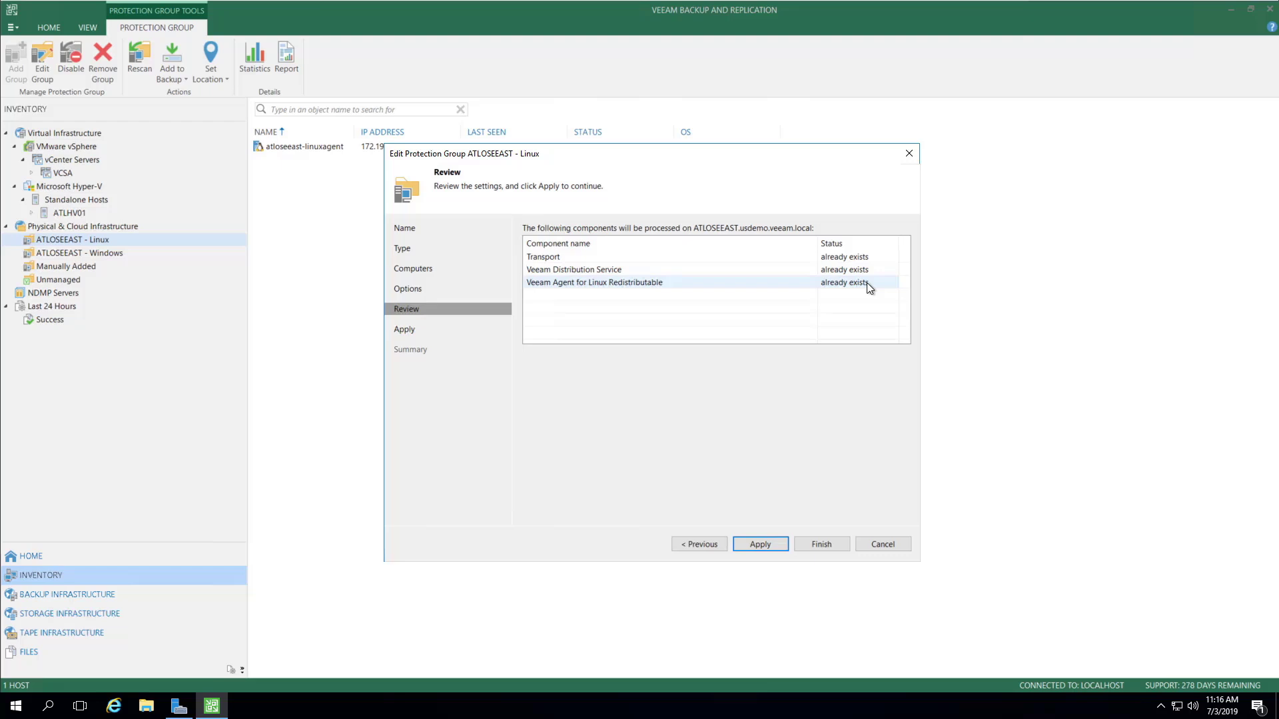
pyautogui.click(881, 542)
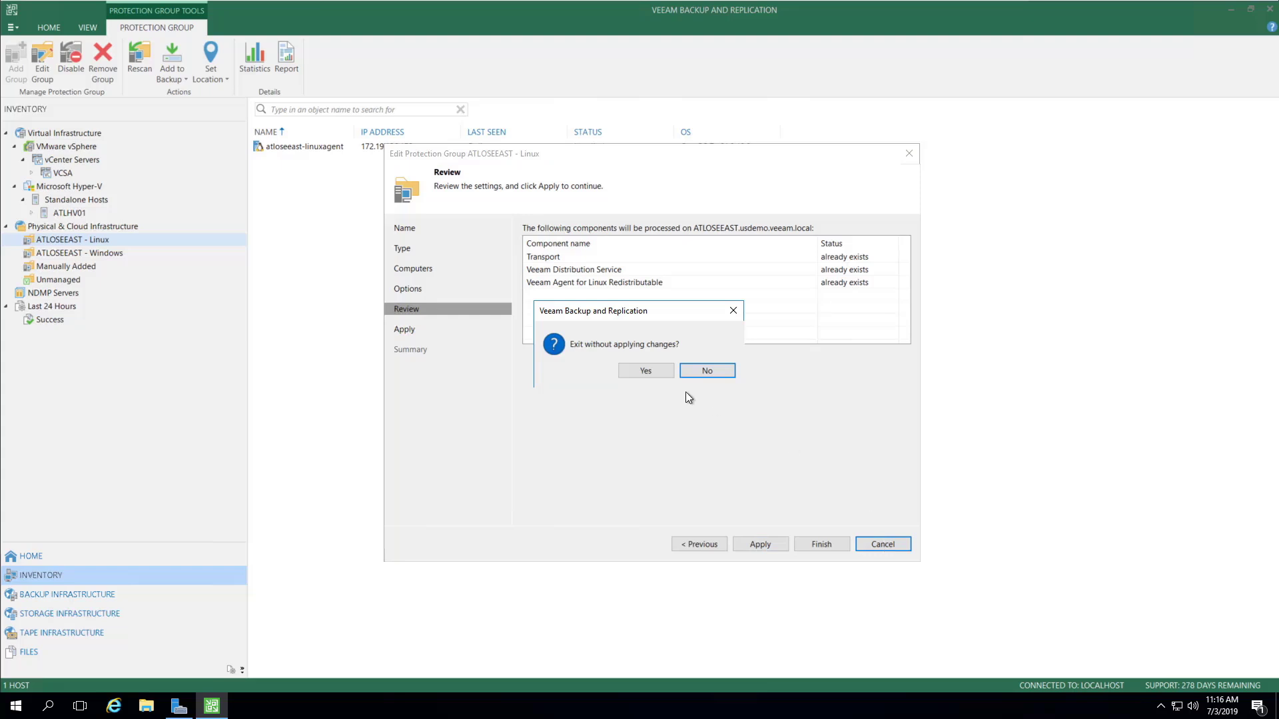
pyautogui.click(645, 373)
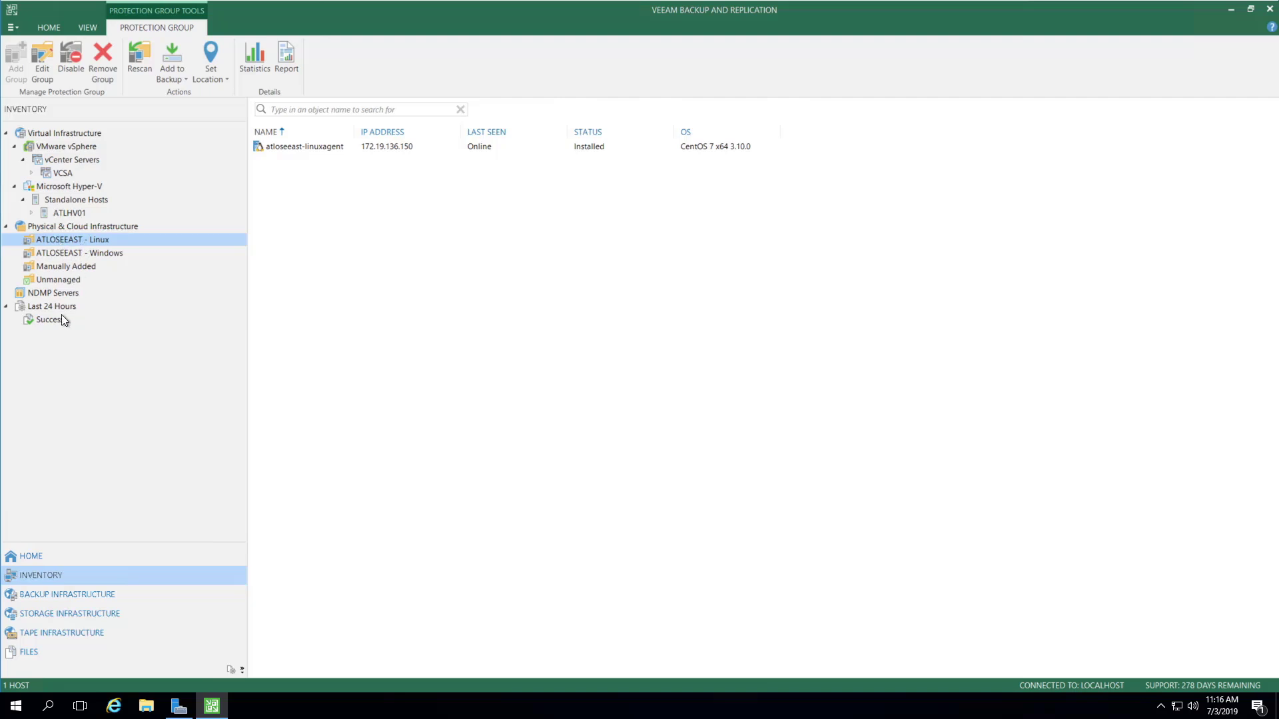
# - Show the details of the Agent Backup - Linux job in the list of all jobs
pyautogui.click(69, 562)
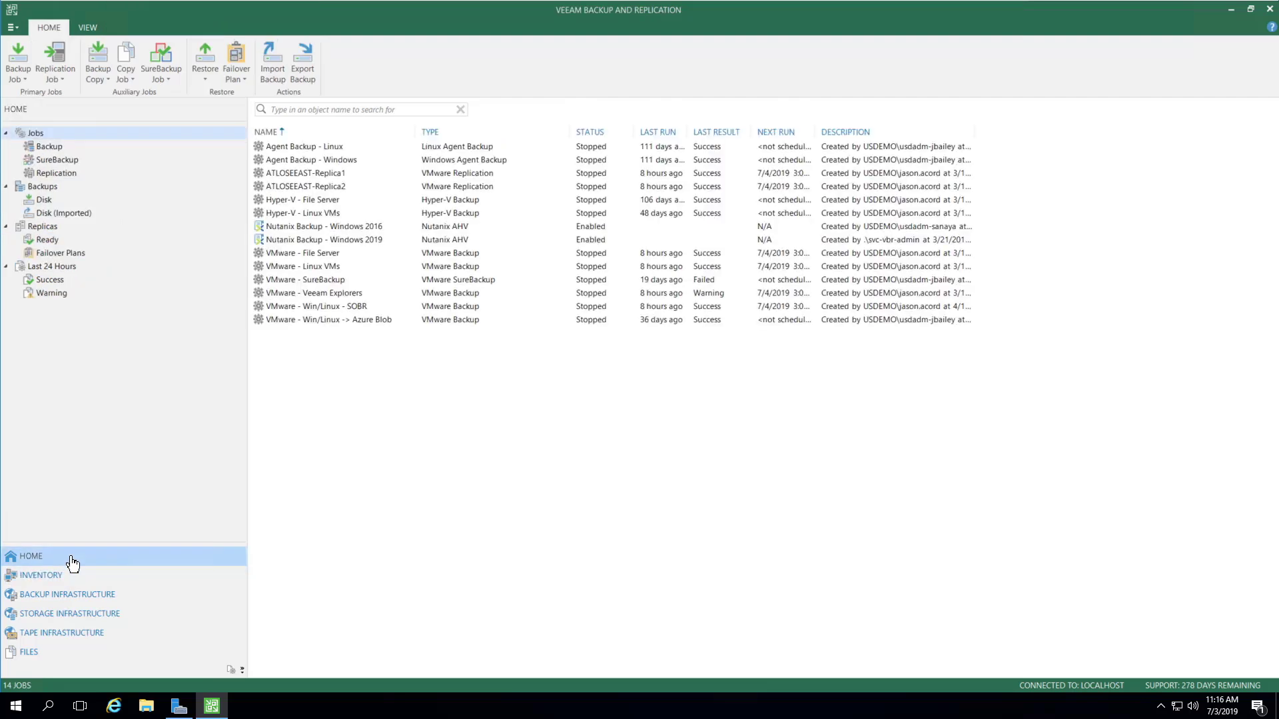
pyautogui.click(42, 135)
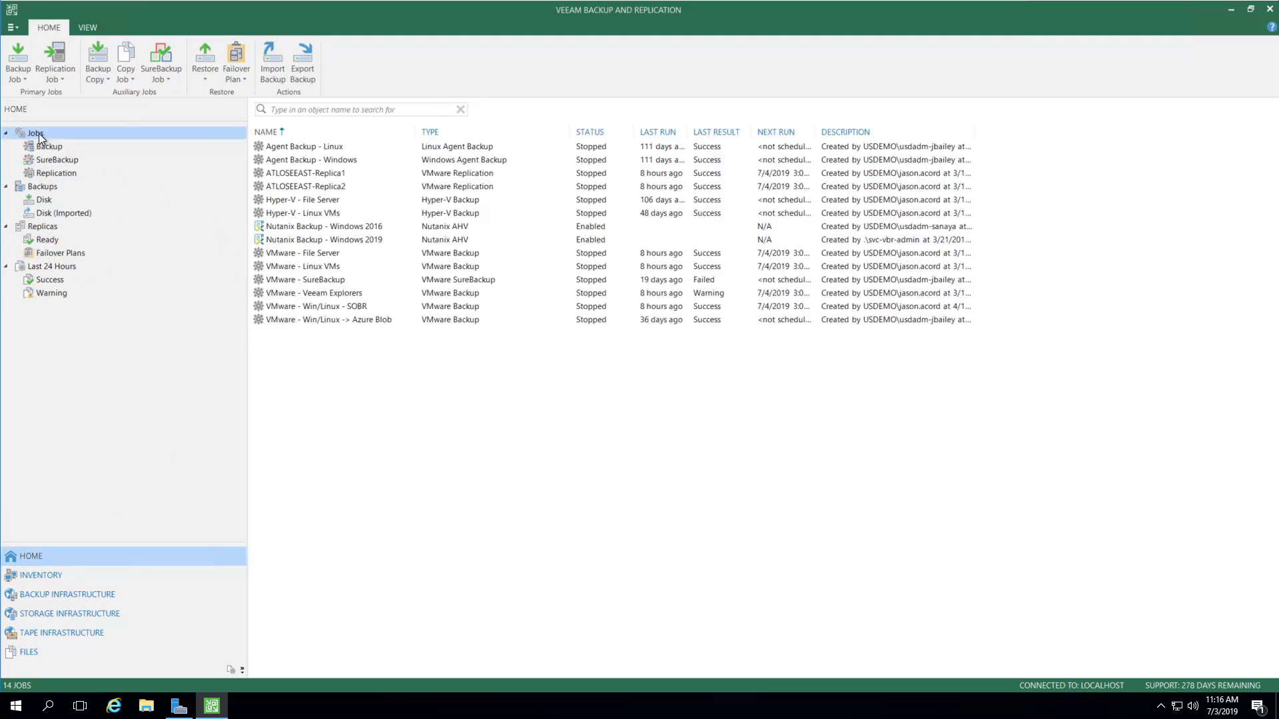
pyautogui.click(473, 148)
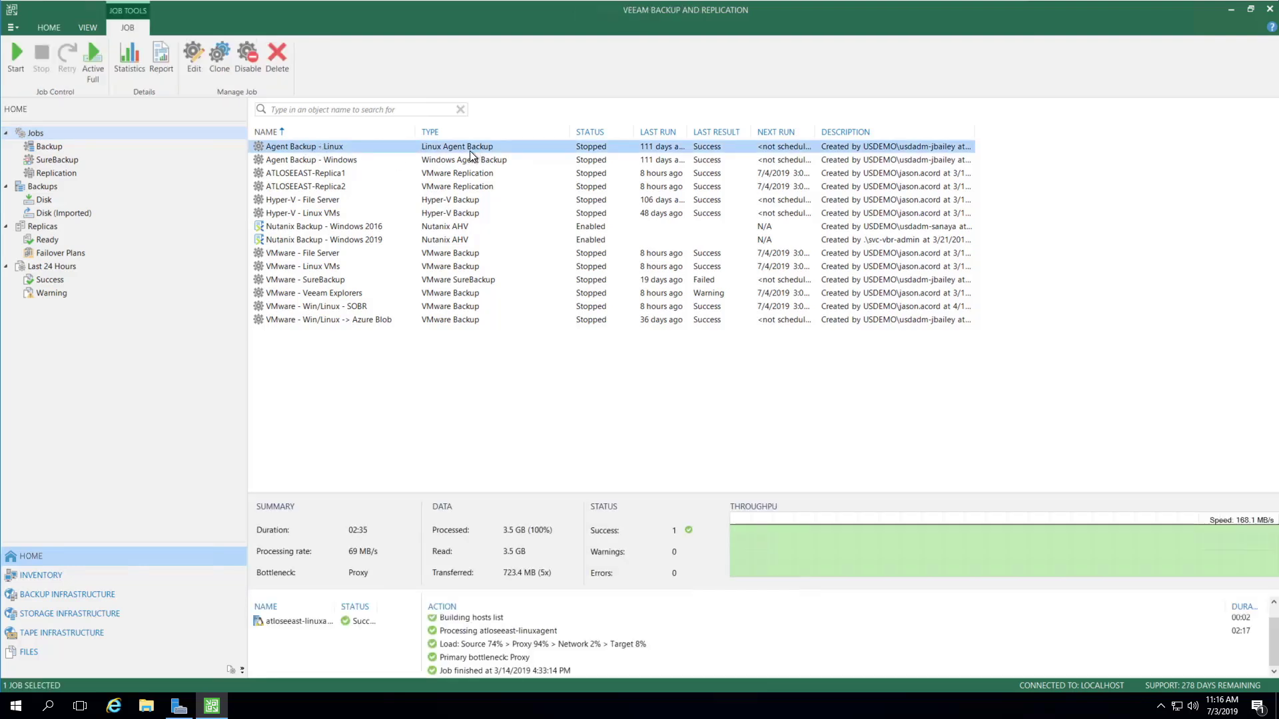
# - Start a new Linux computer backup job of type Server, managed by backup server, and name it Demo
pyautogui.rightClick(34, 133)
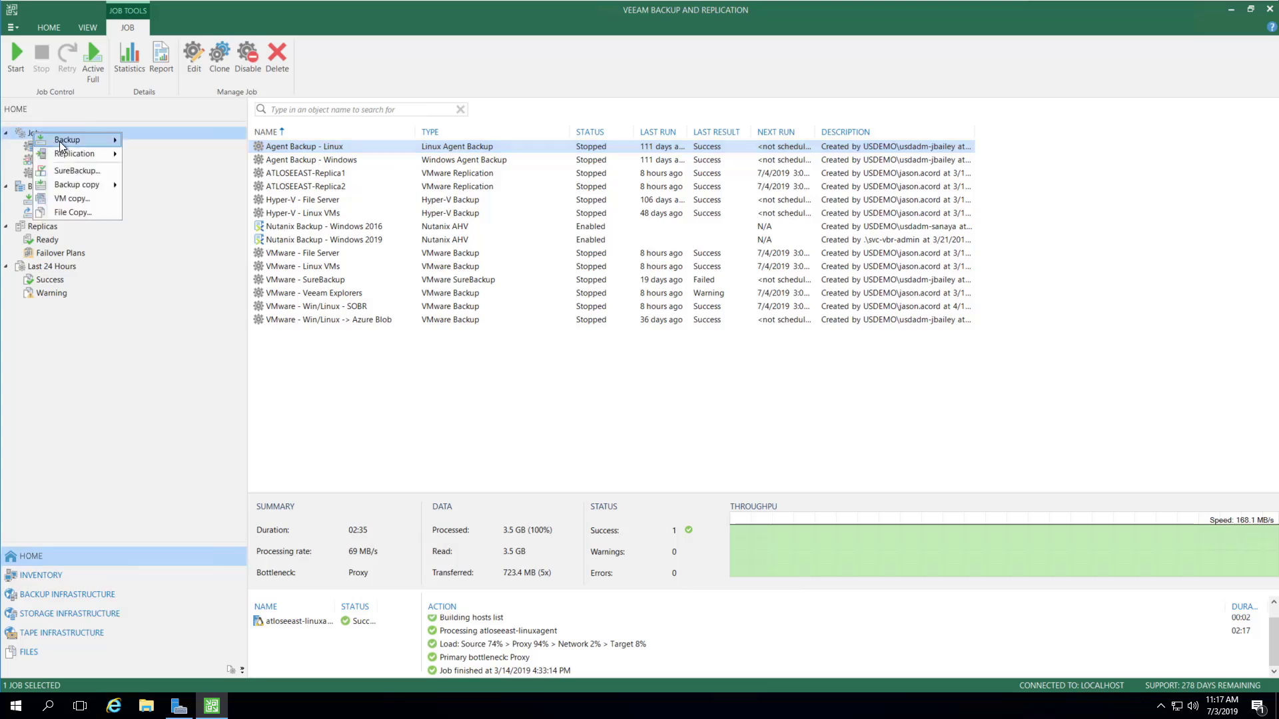
pyautogui.moveTo(72, 142)
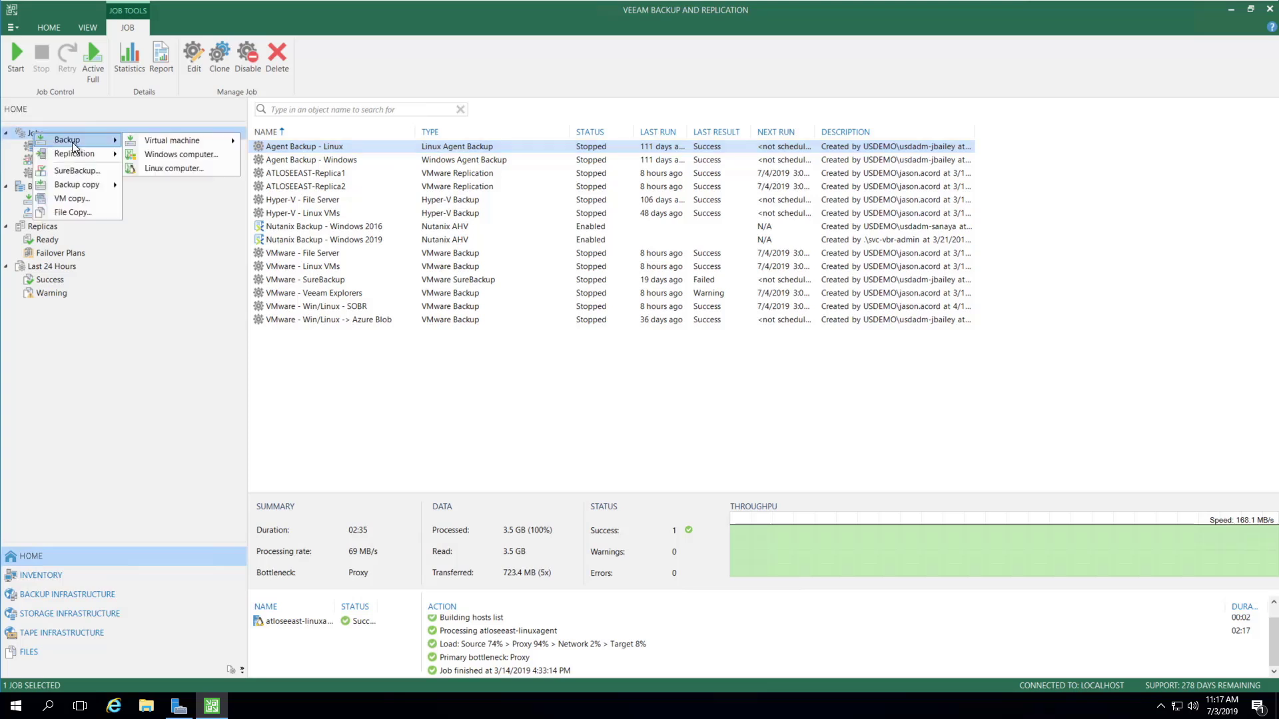
pyautogui.click(185, 172)
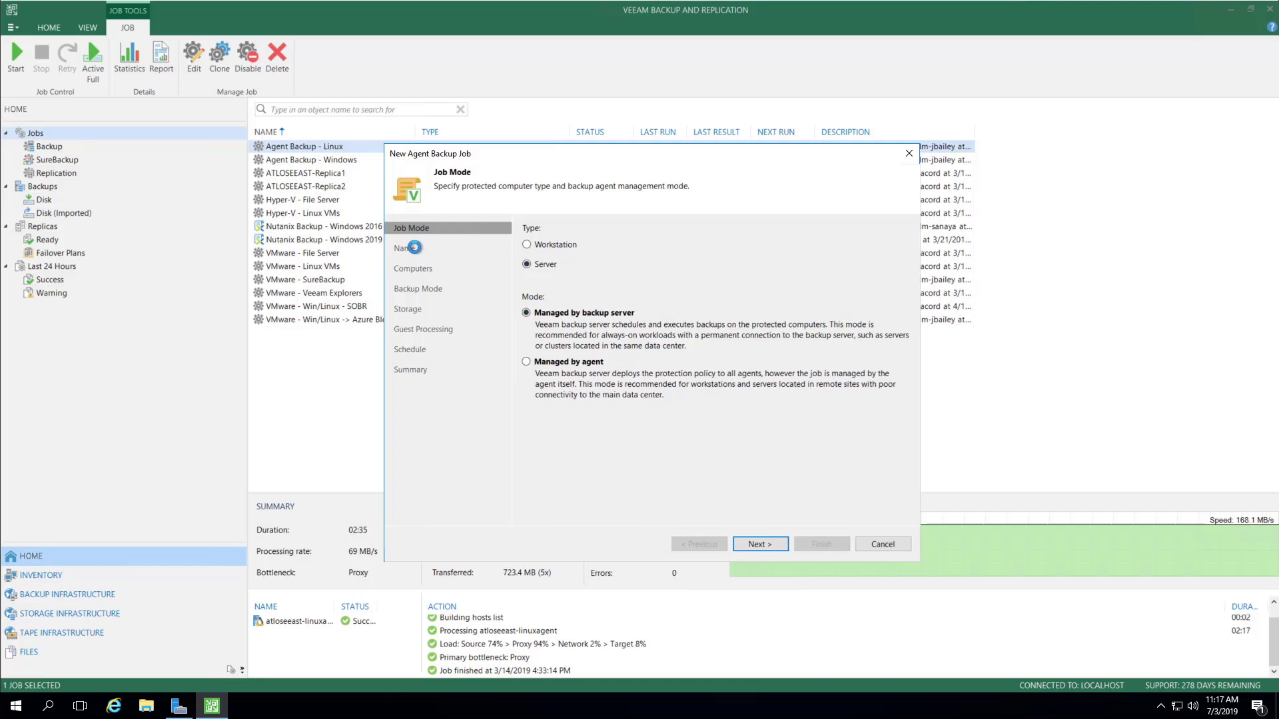
pyautogui.click(759, 545)
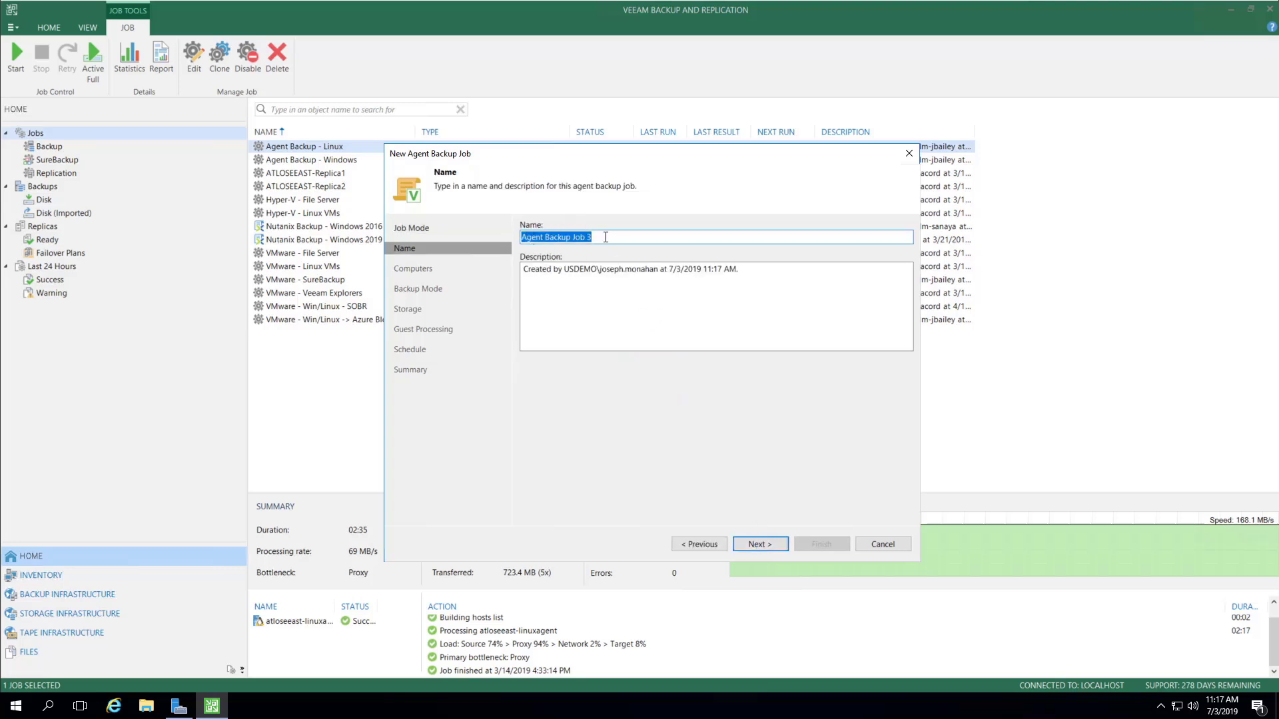
pyautogui.write('Demo')
pyautogui.click(769, 543)
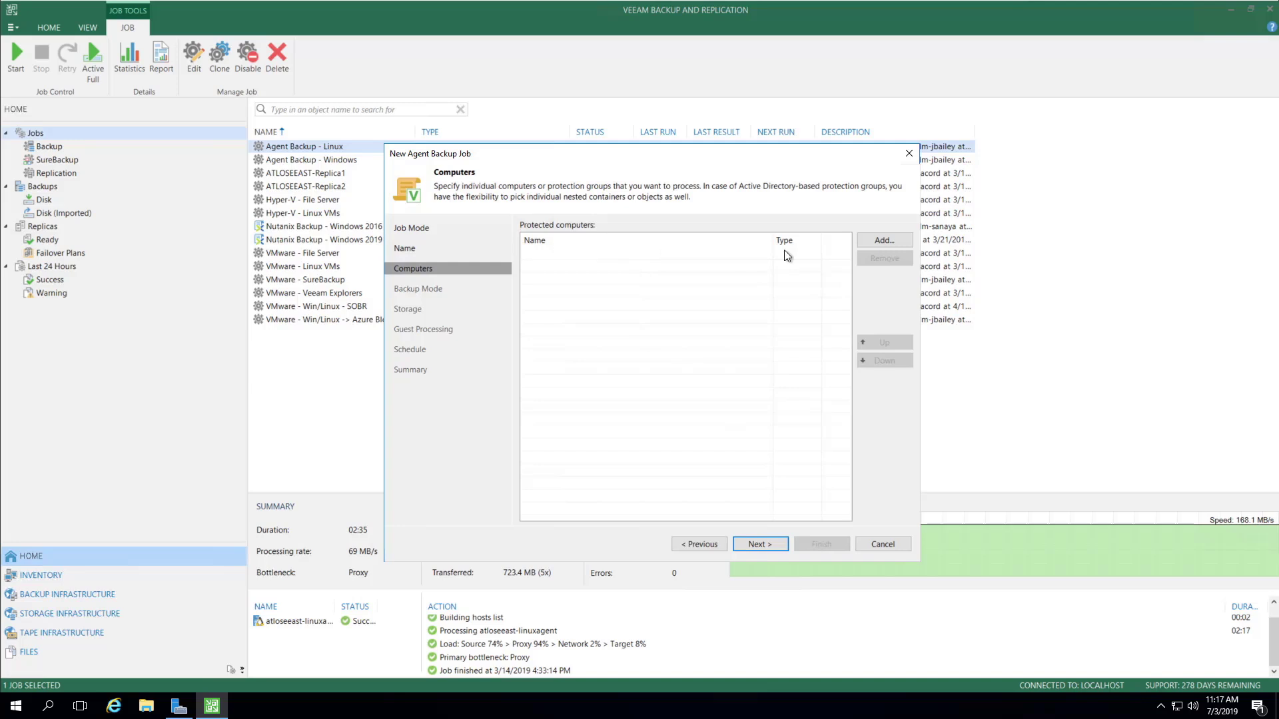
# - Add the individual computer atloseeast to the protected computers using the root credentials
pyautogui.click(883, 240)
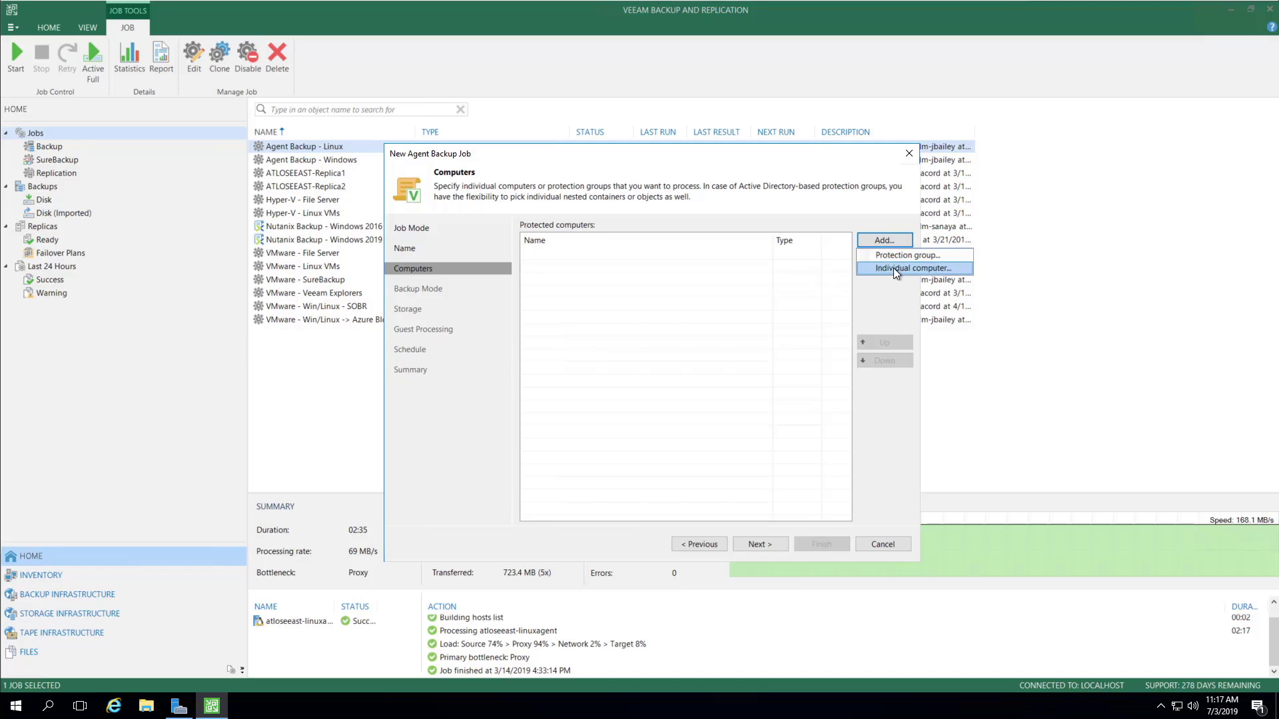
pyautogui.click(893, 268)
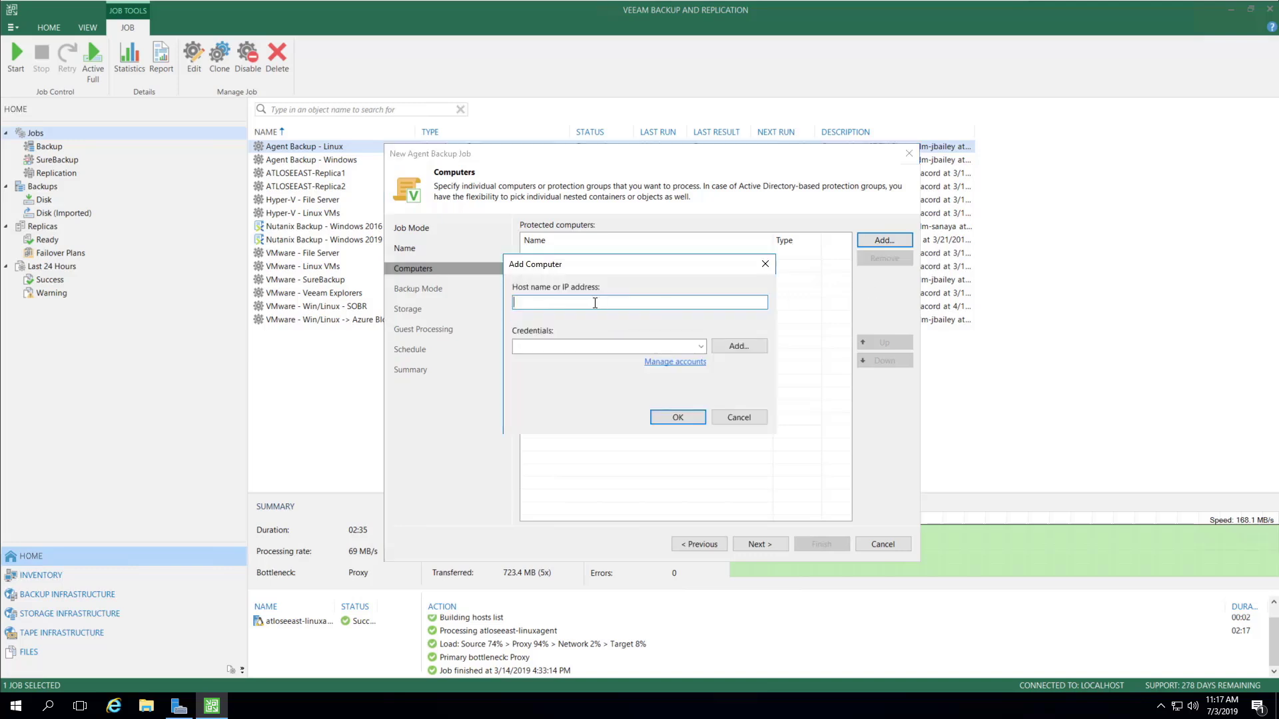
pyautogui.write('atloseeast')
pyautogui.click(700, 347)
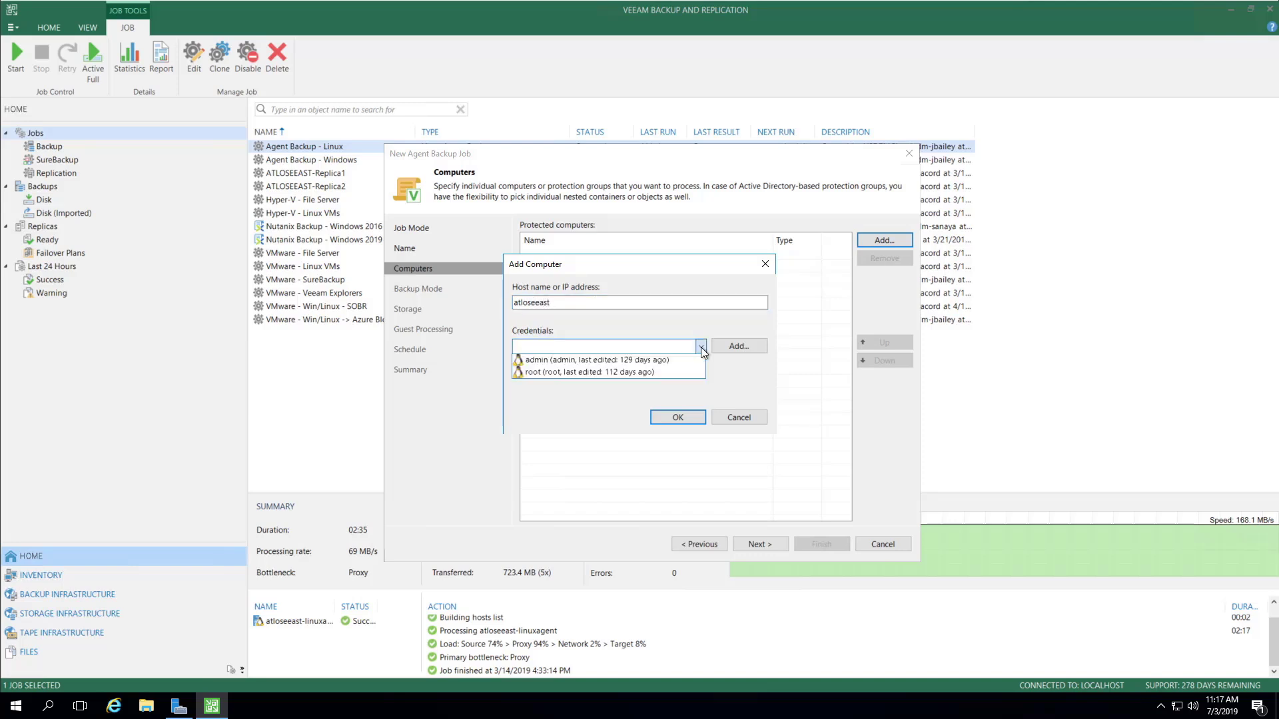
pyautogui.click(582, 373)
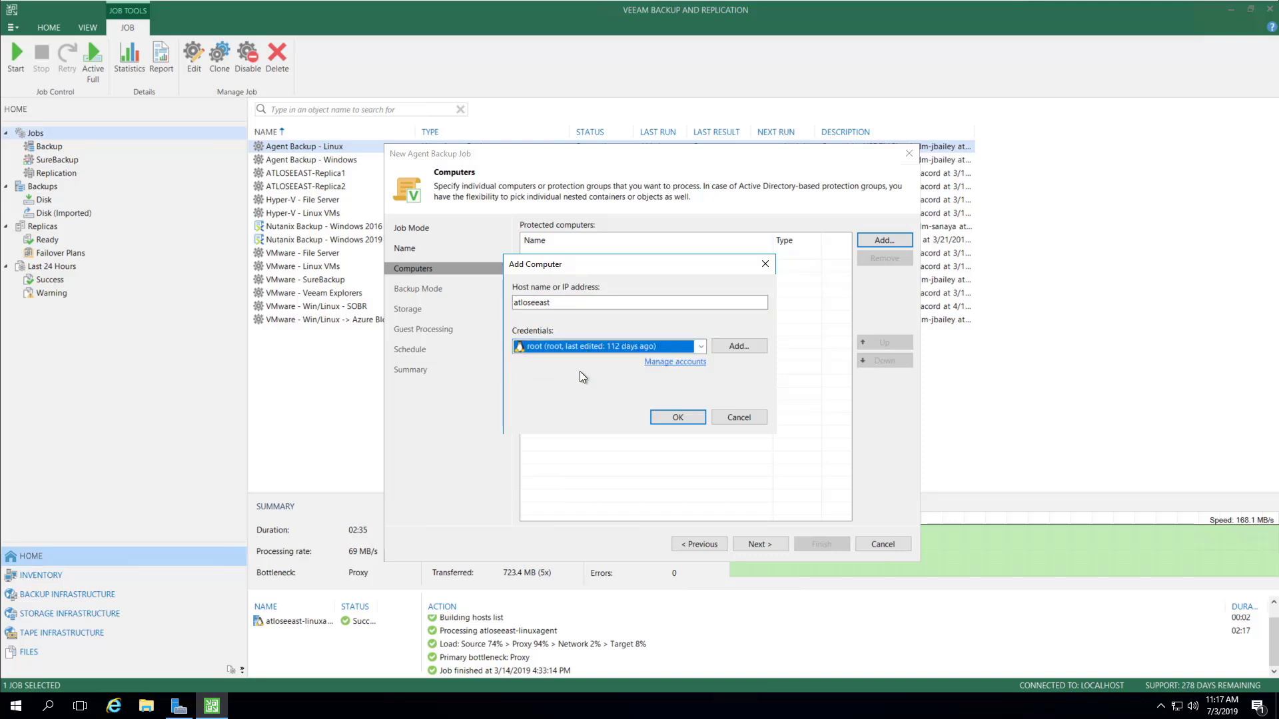
pyautogui.click(677, 418)
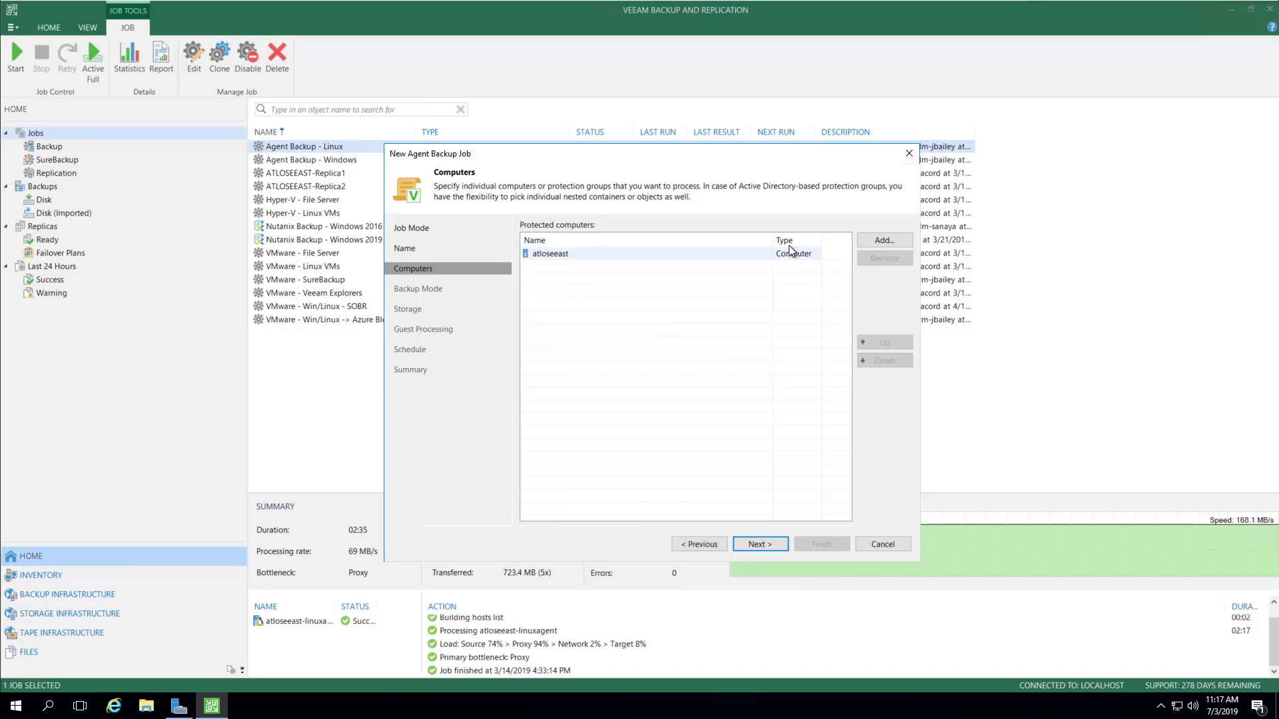
# - Look at the backup mode choices for the new agent job, then exit the wizard without applying changes
pyautogui.click(763, 544)
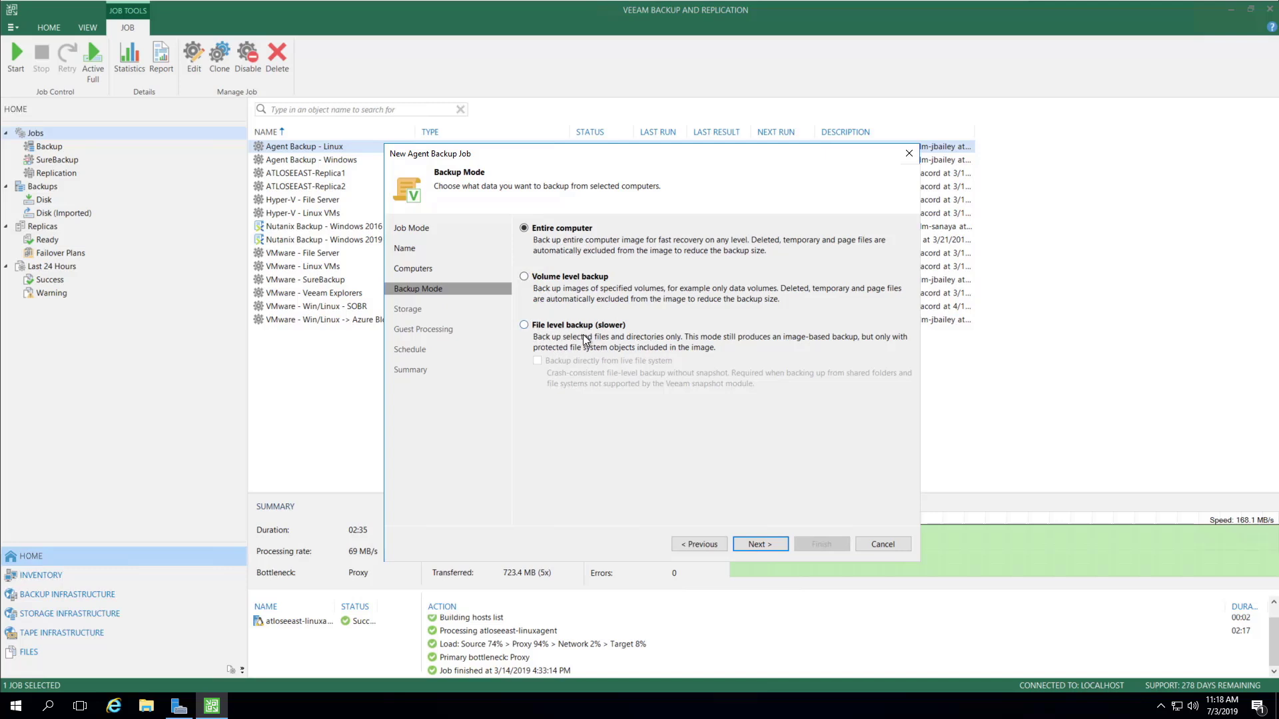
pyautogui.click(886, 543)
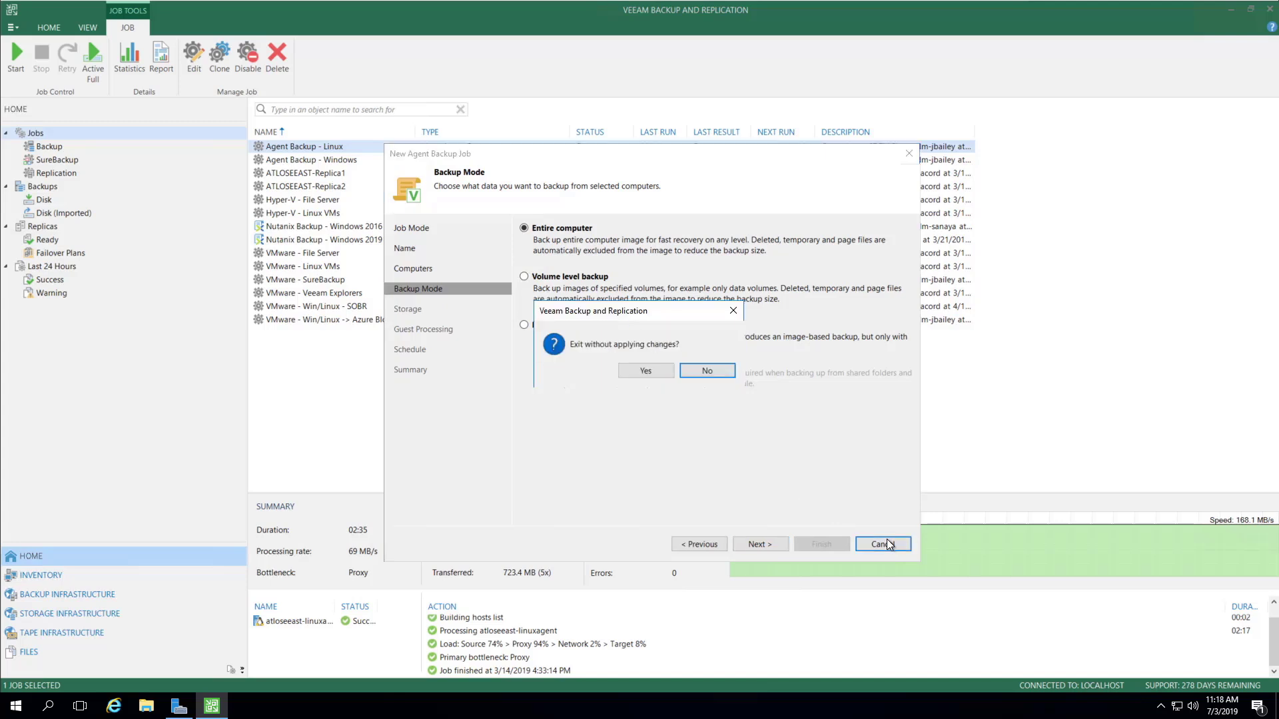
pyautogui.click(646, 372)
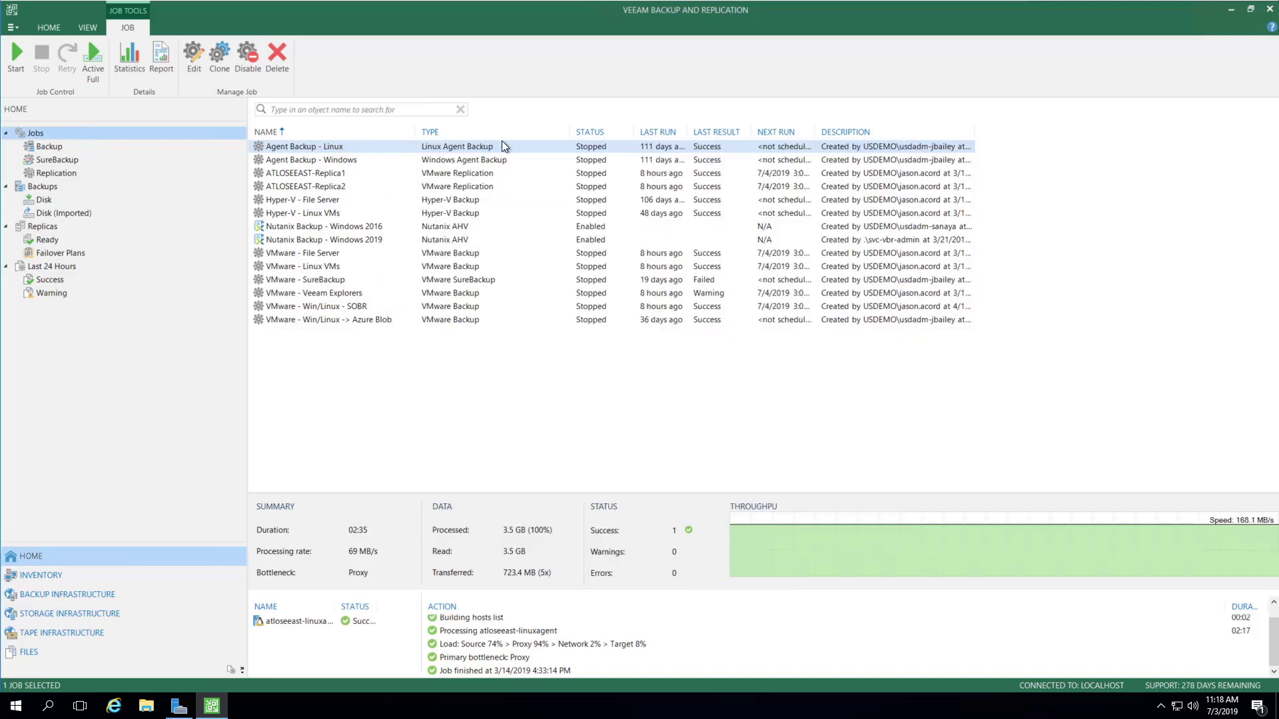
# - Open the Agent Backup - Linux job for editing and review its job mode, name, protected computers and backup mode
pyautogui.rightClick(340, 146)
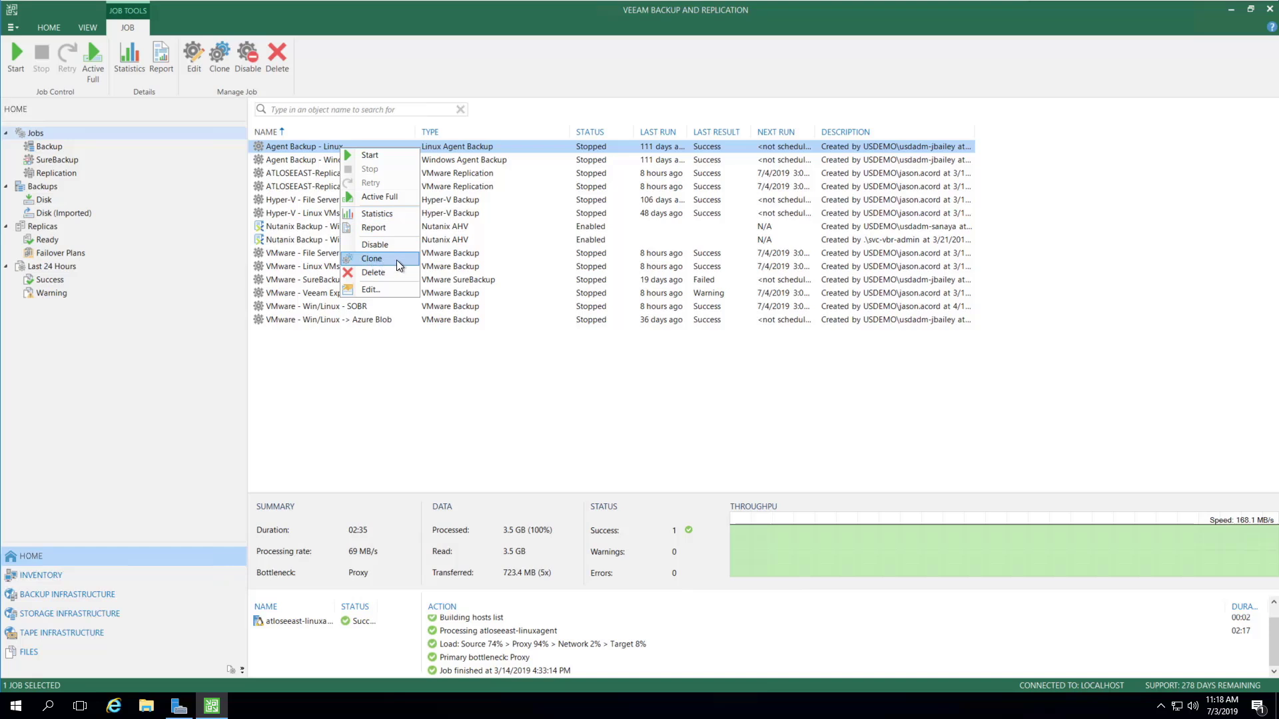
pyautogui.click(379, 291)
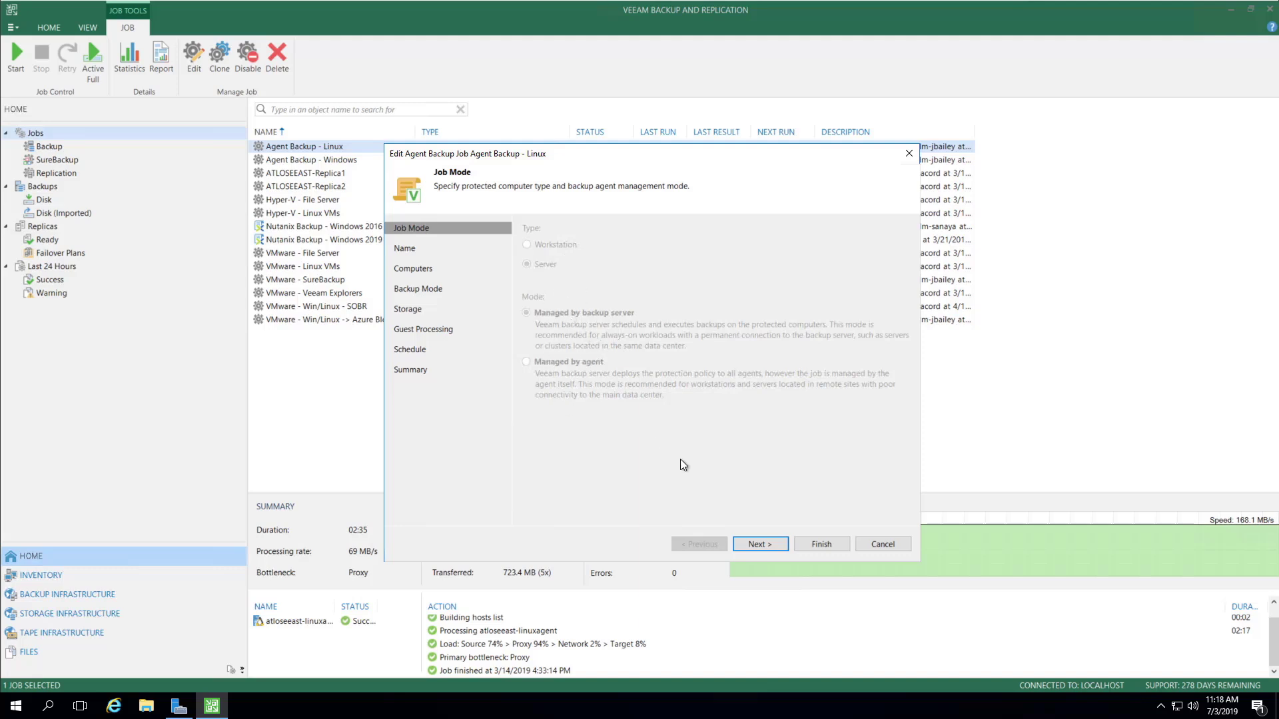
pyautogui.click(753, 542)
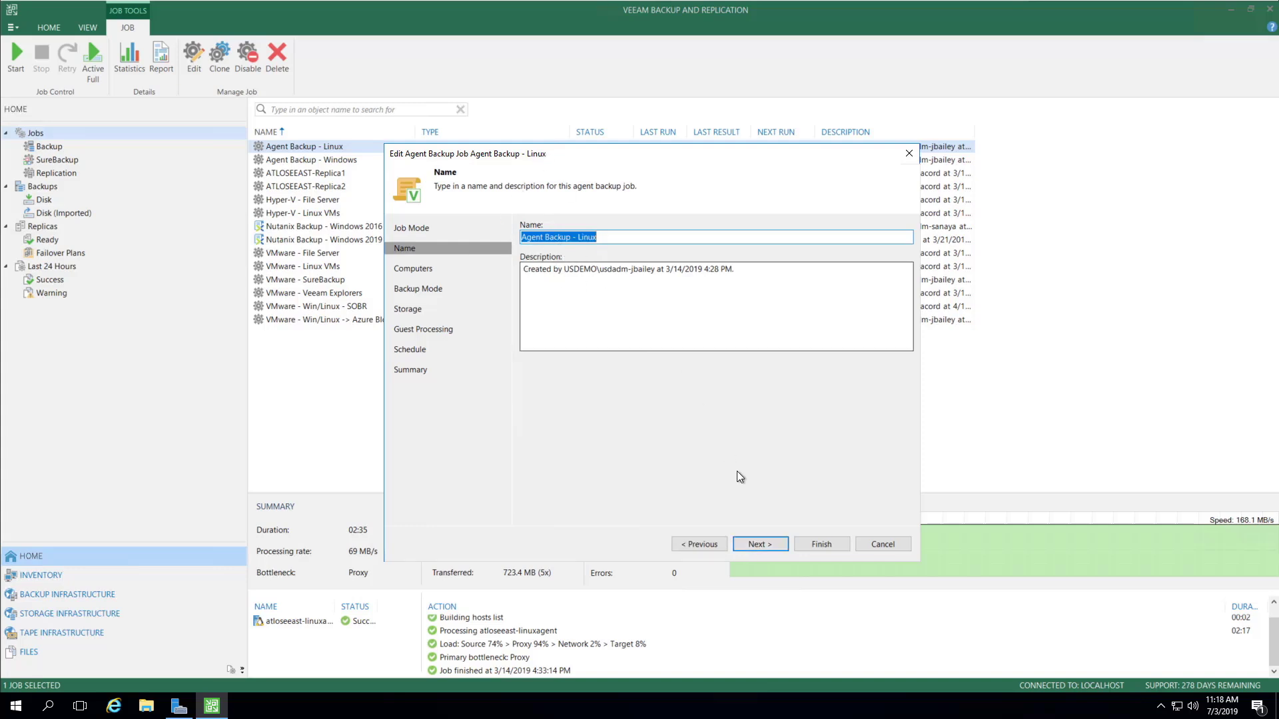
pyautogui.click(757, 544)
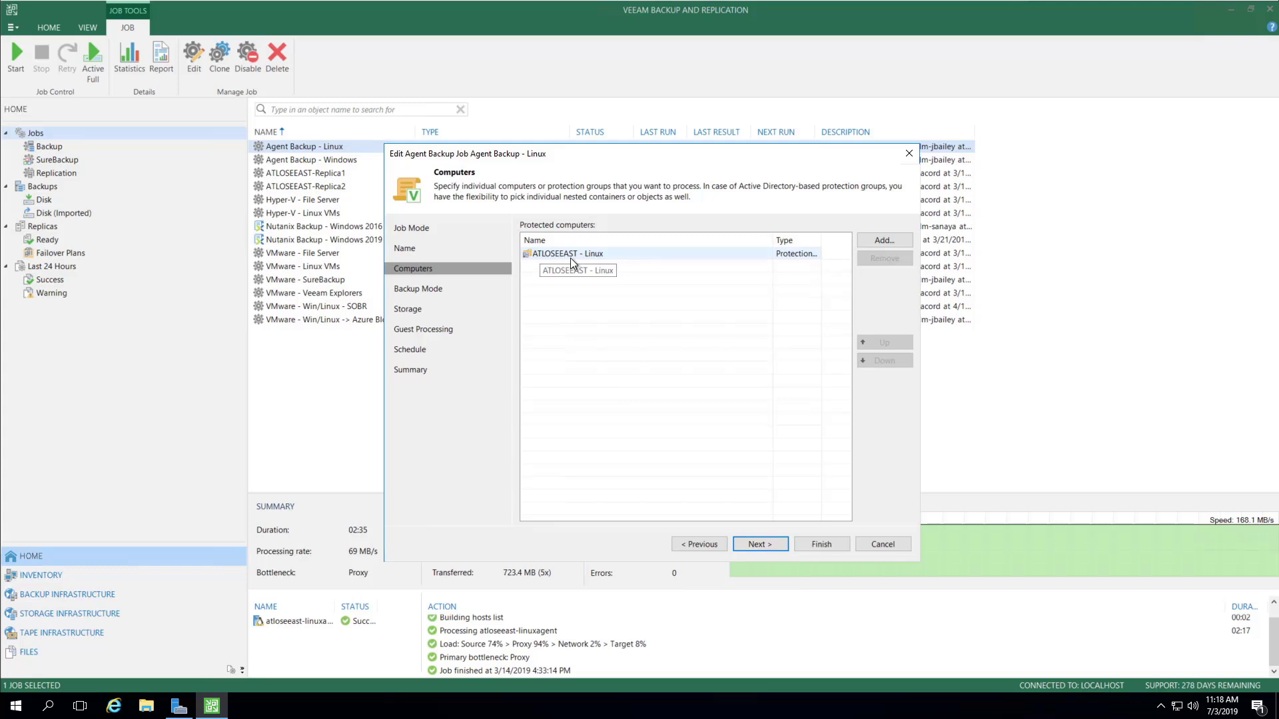
pyautogui.click(759, 543)
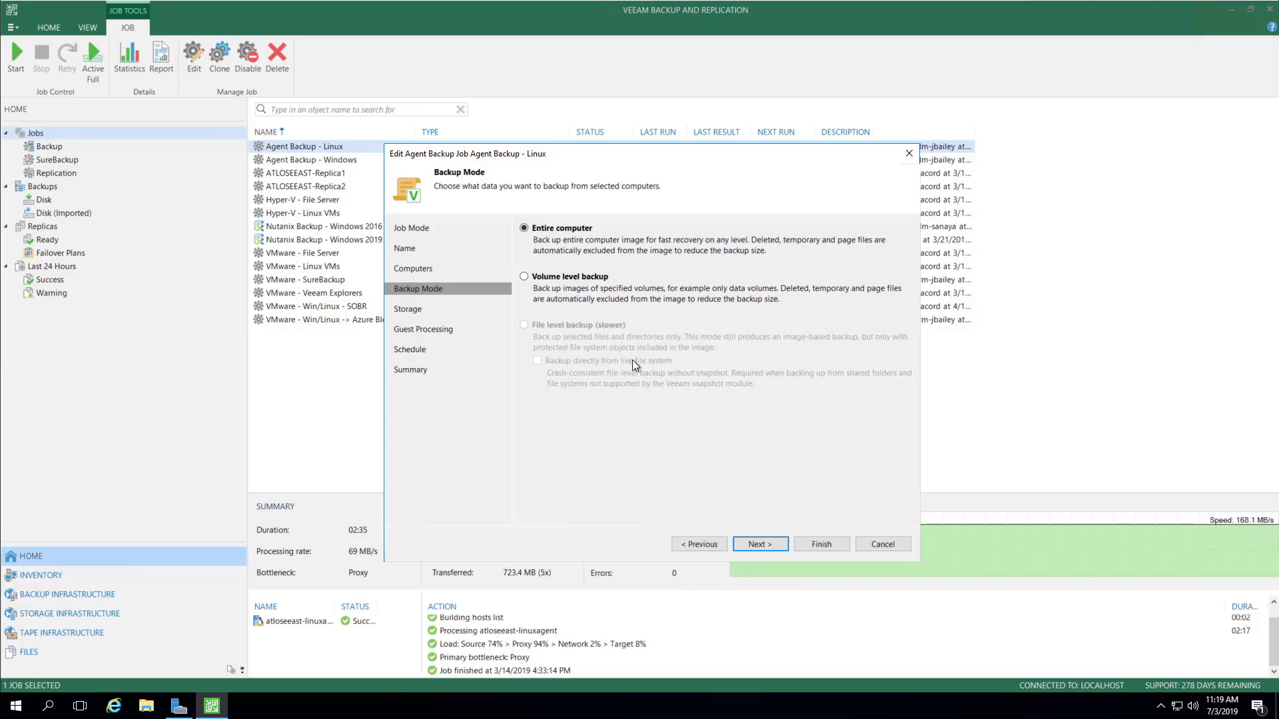
# - Review the job's storage settings and the backup repositories available as its target
pyautogui.click(759, 544)
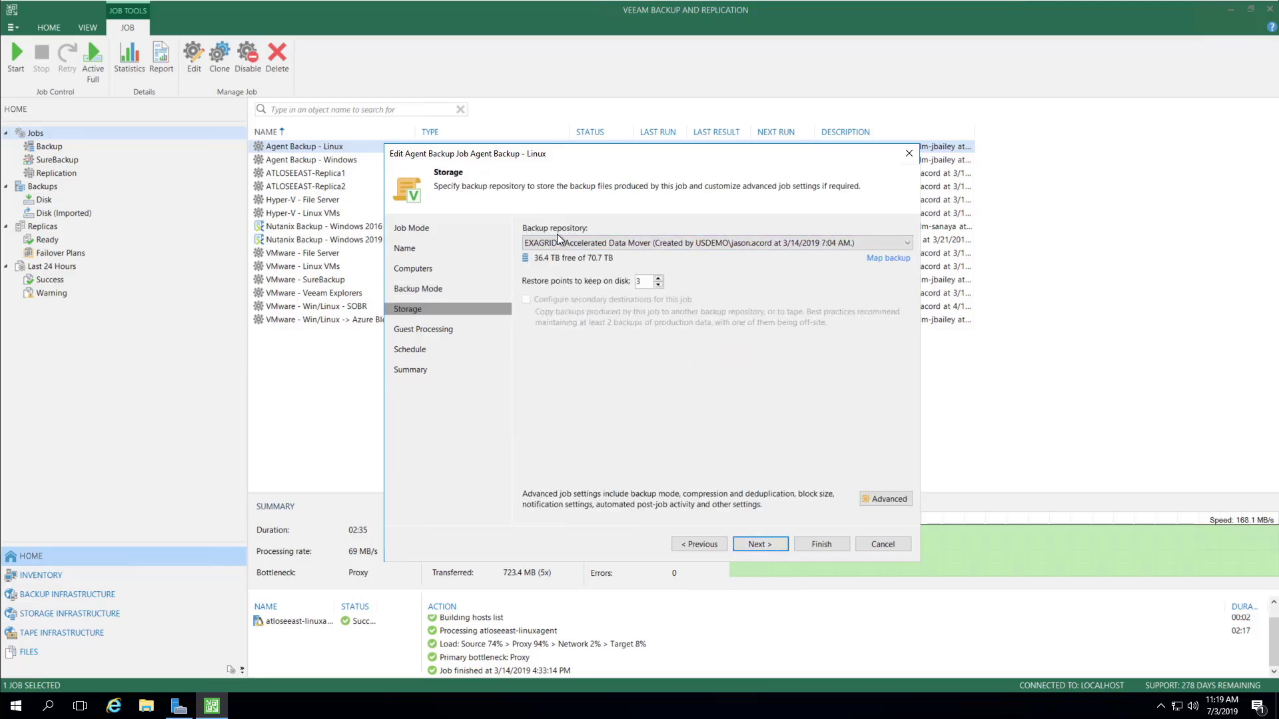
pyautogui.click(754, 242)
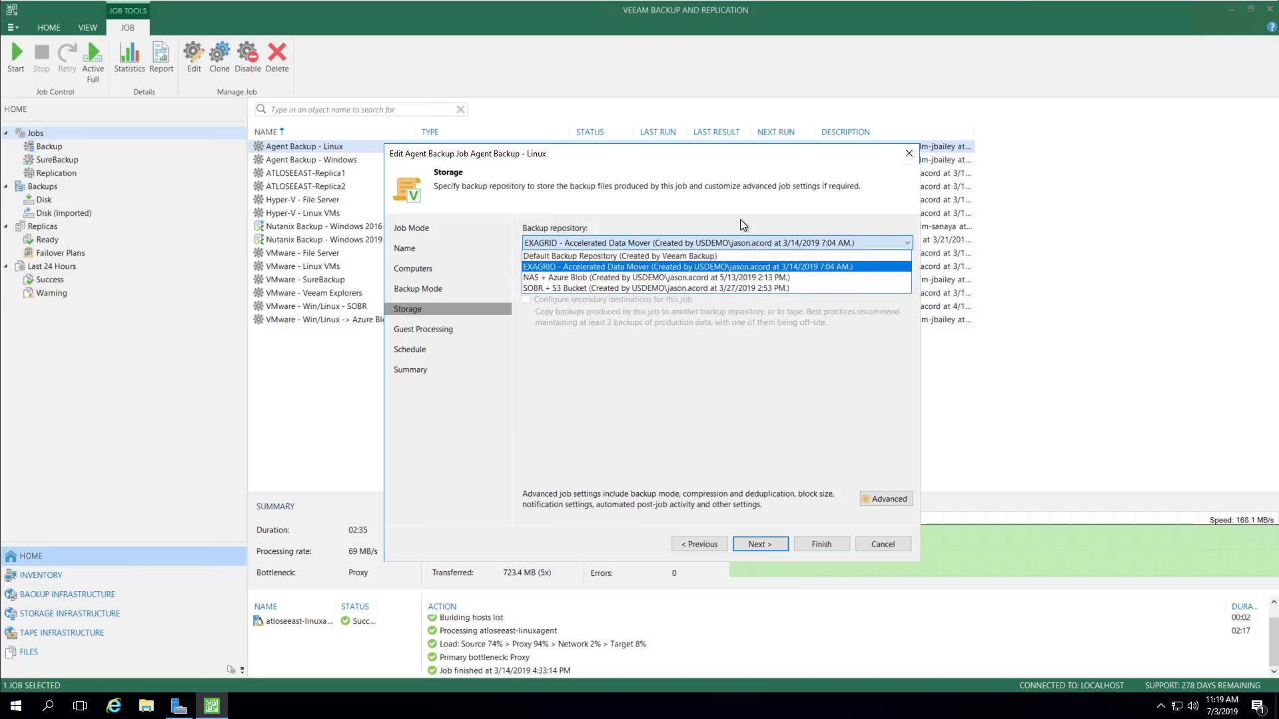
pyautogui.click(741, 221)
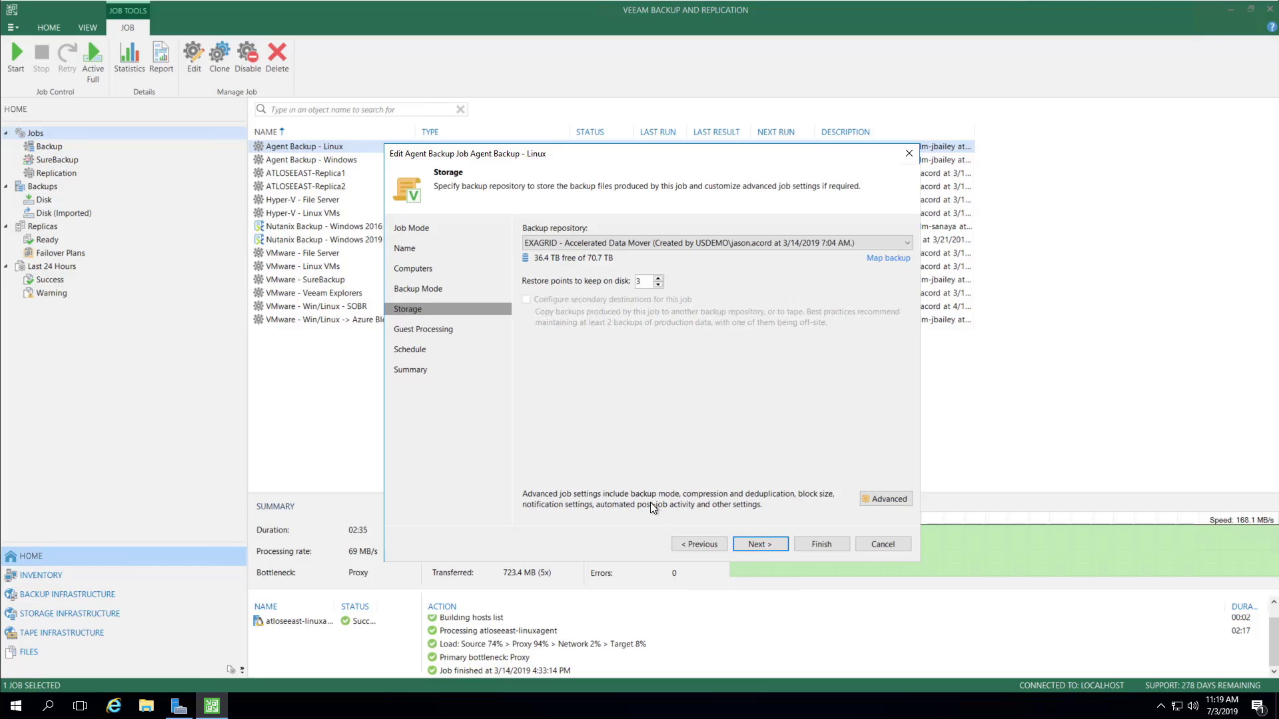
# - Turn off periodic synthetic full backups in the job's advanced settings and review the maintenance options
pyautogui.click(885, 498)
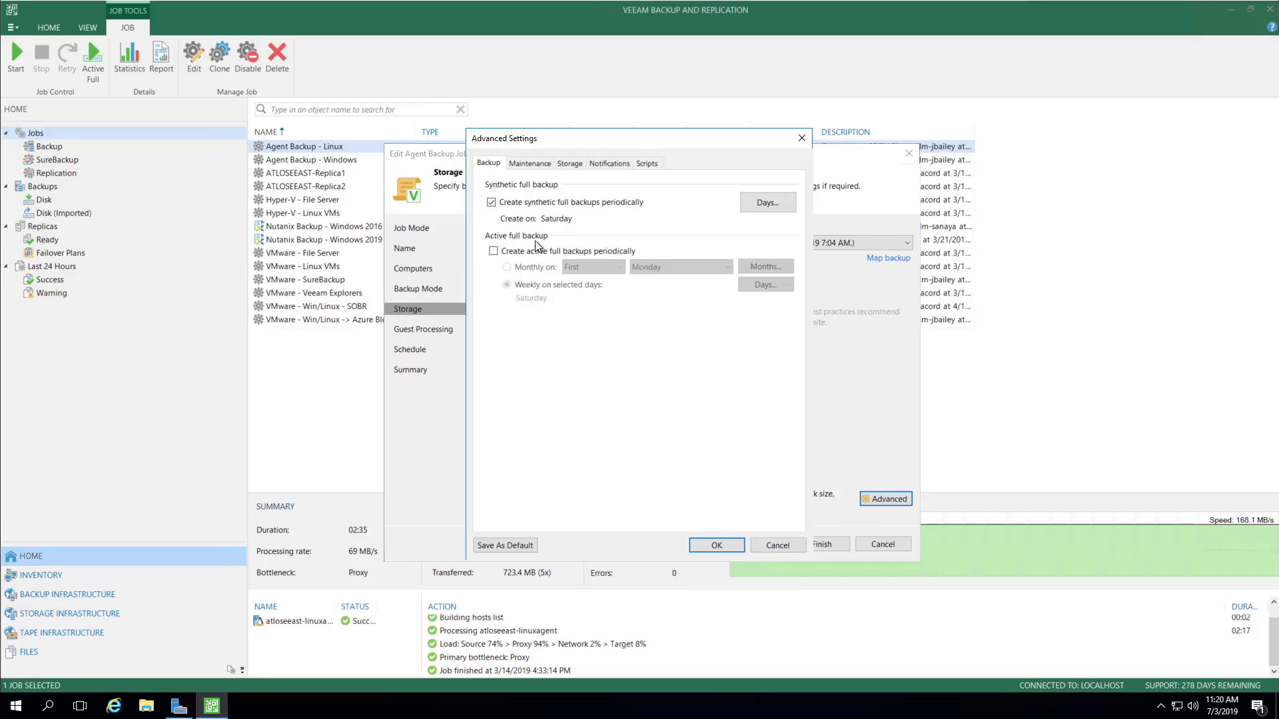
pyautogui.click(491, 203)
pyautogui.click(534, 163)
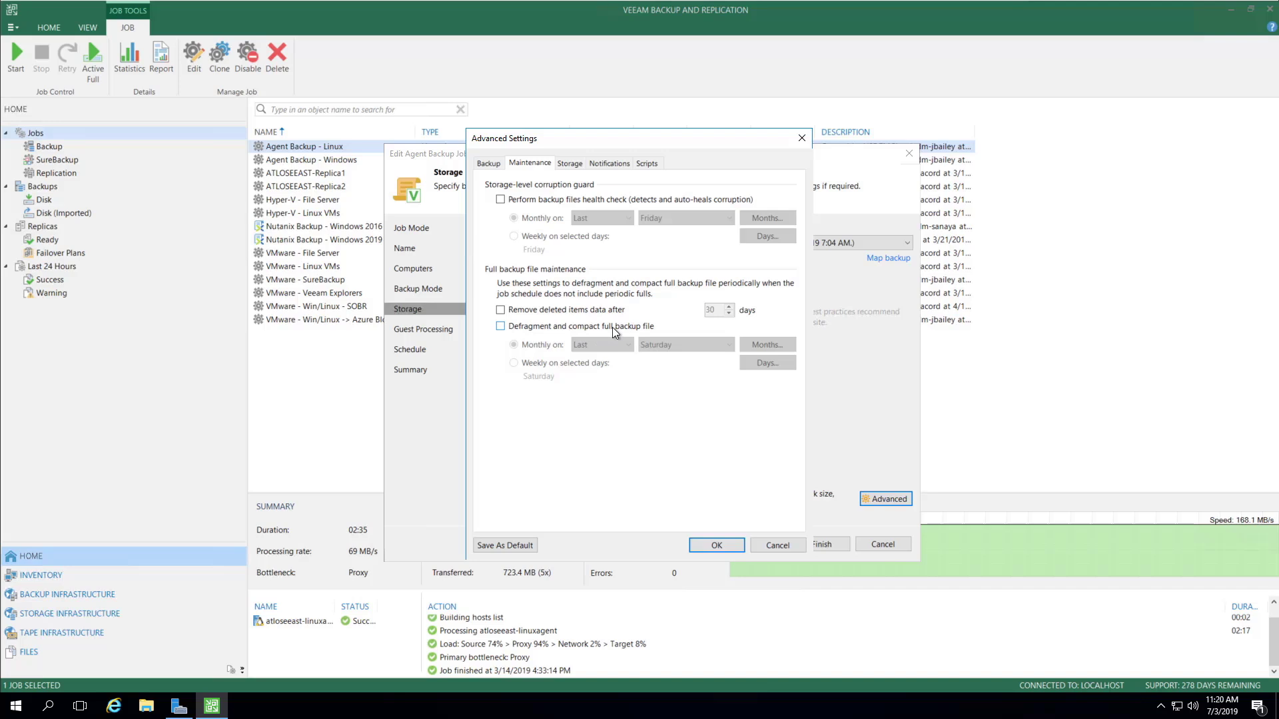
# - Review the compression level and storage optimization choices in the job's advanced storage settings
pyautogui.click(571, 164)
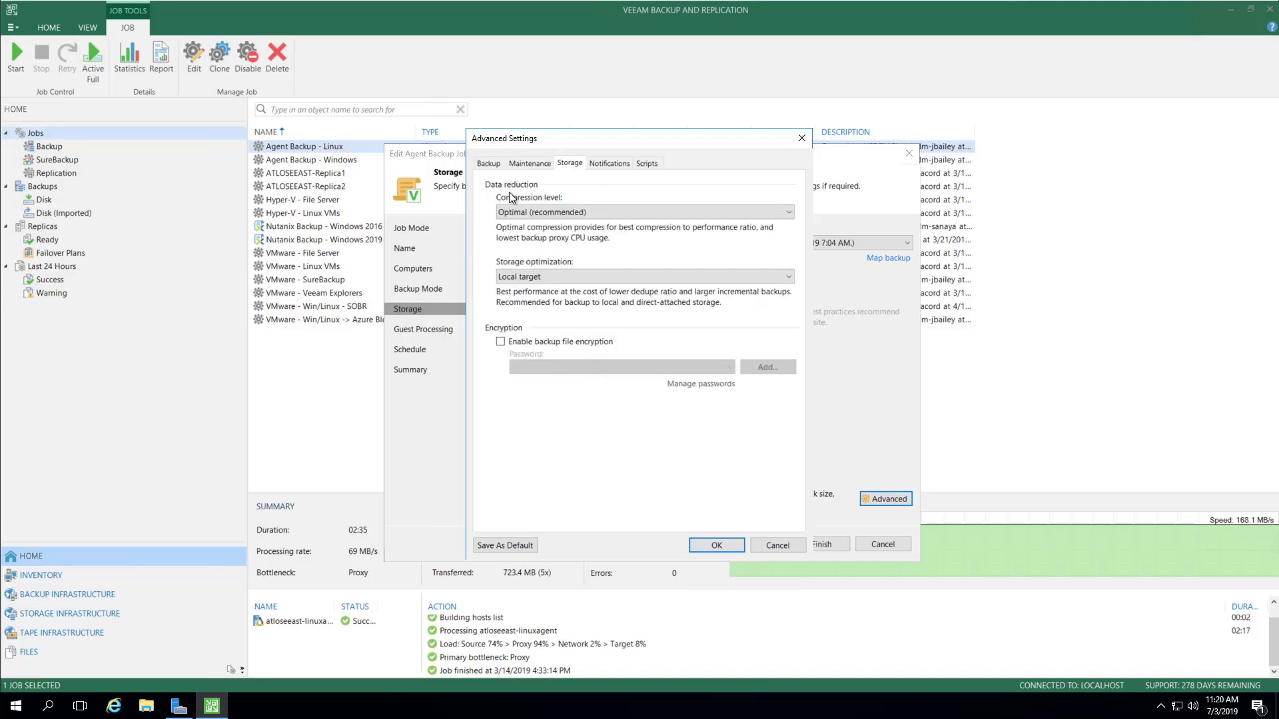
pyautogui.click(669, 212)
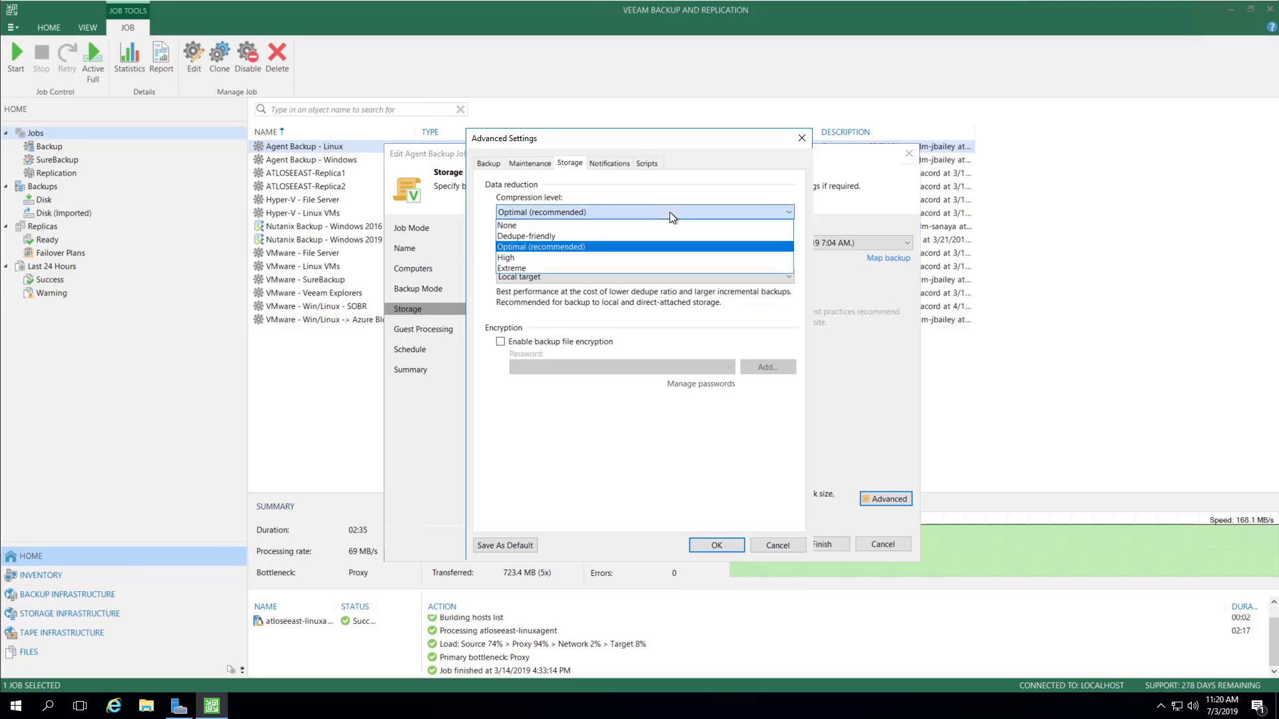
pyautogui.click(669, 212)
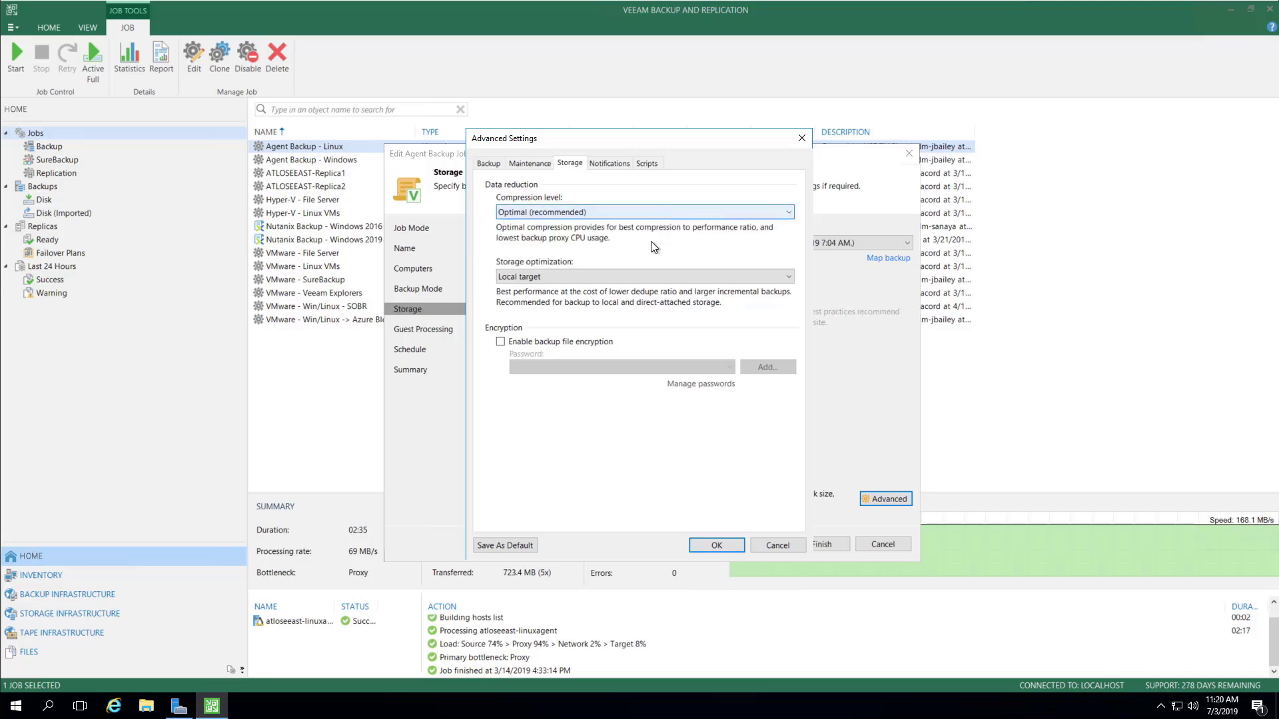
pyautogui.click(628, 278)
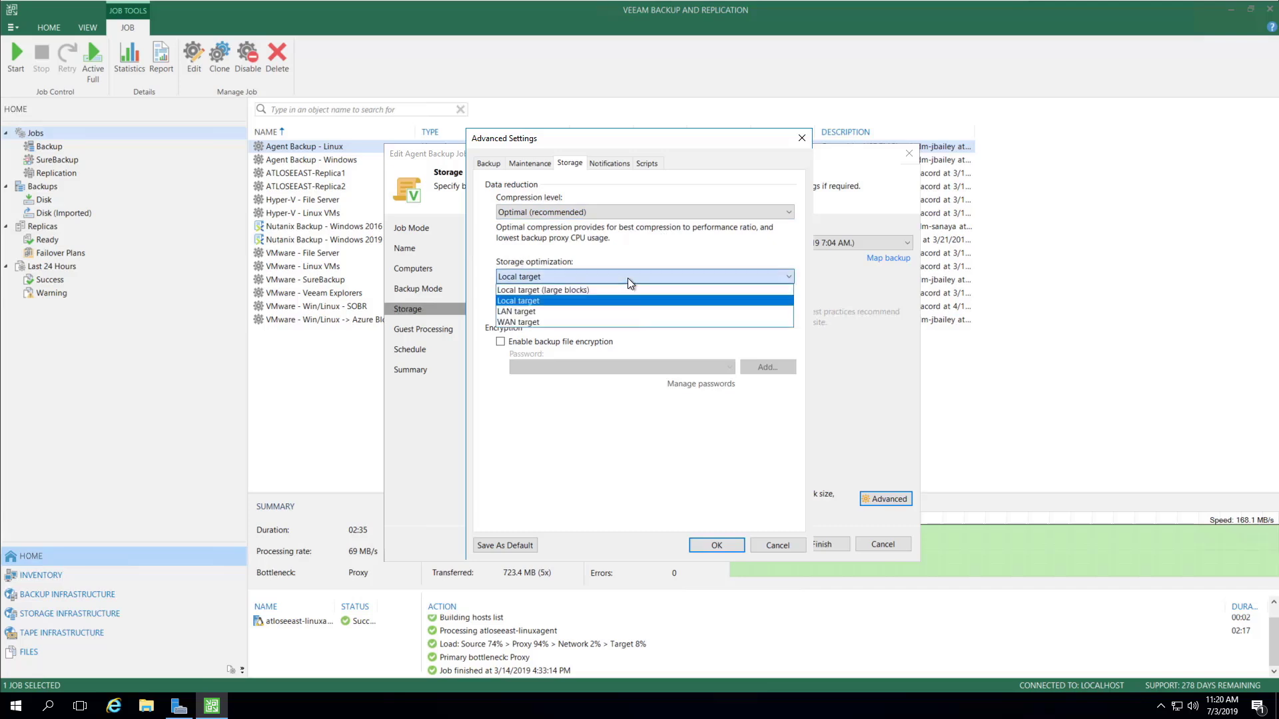
pyautogui.click(627, 278)
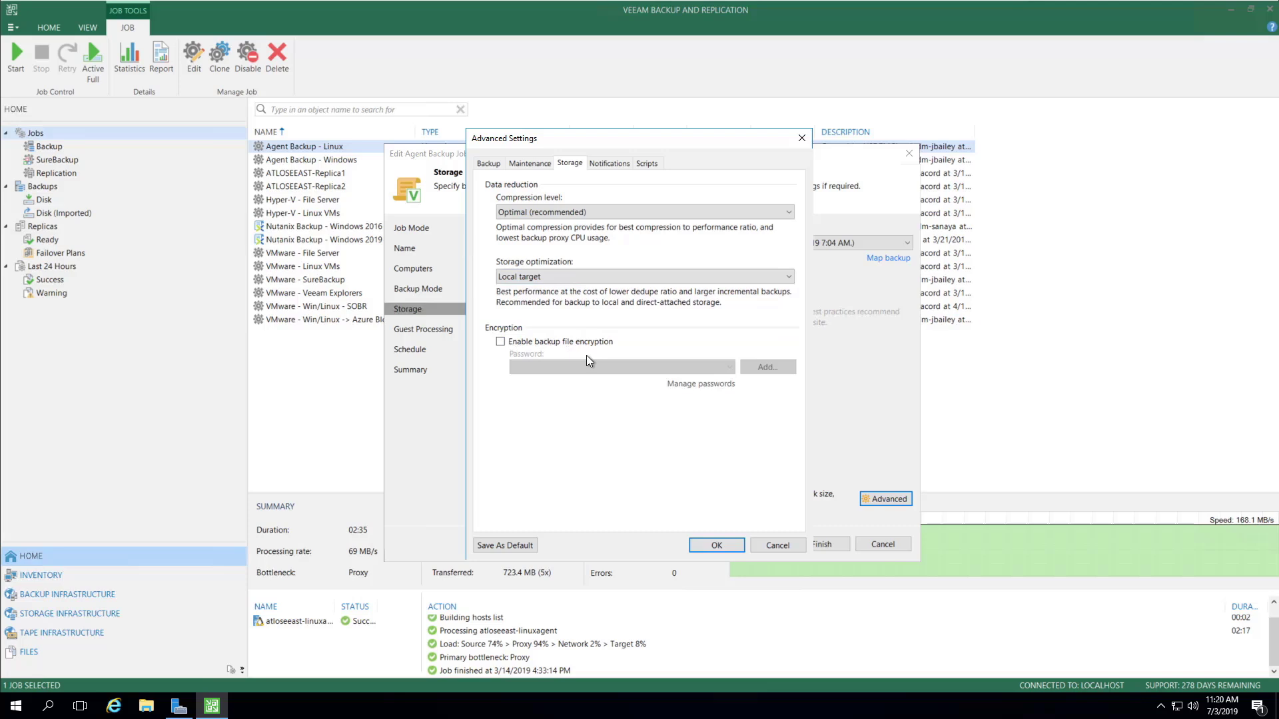
# - Review the job's notification and script options, then close the advanced settings without saving
pyautogui.click(606, 162)
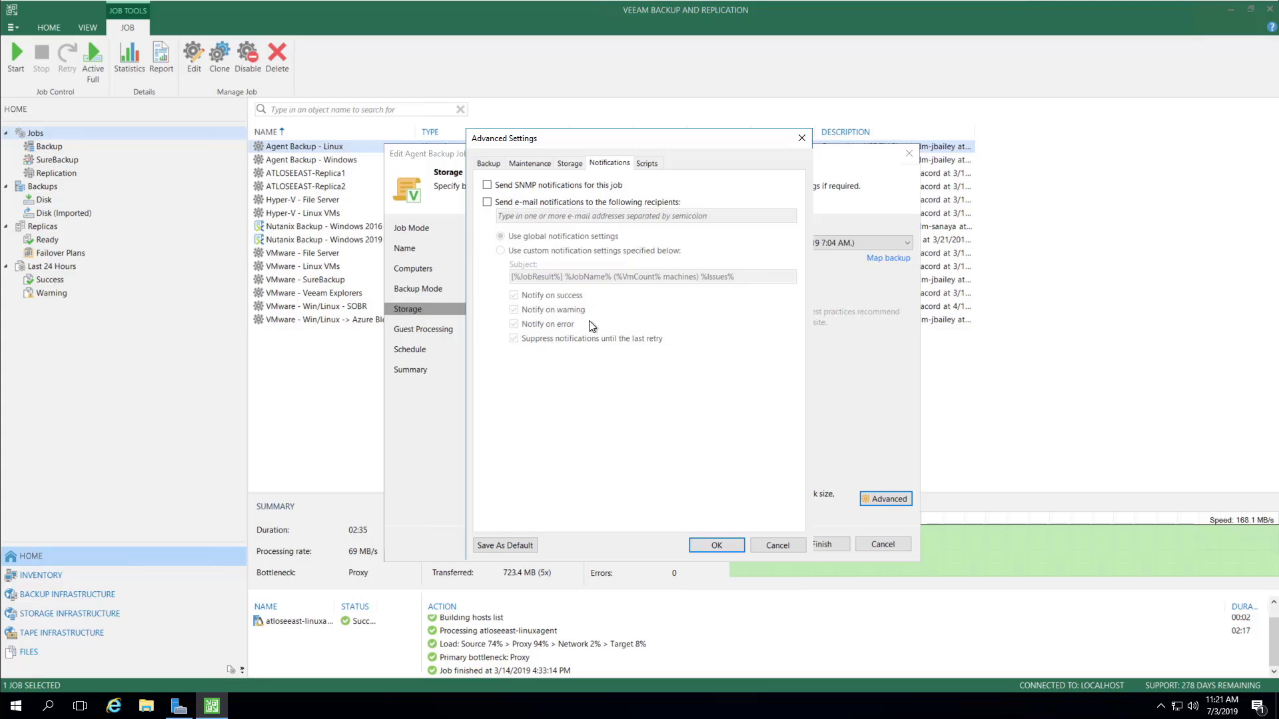
pyautogui.click(650, 164)
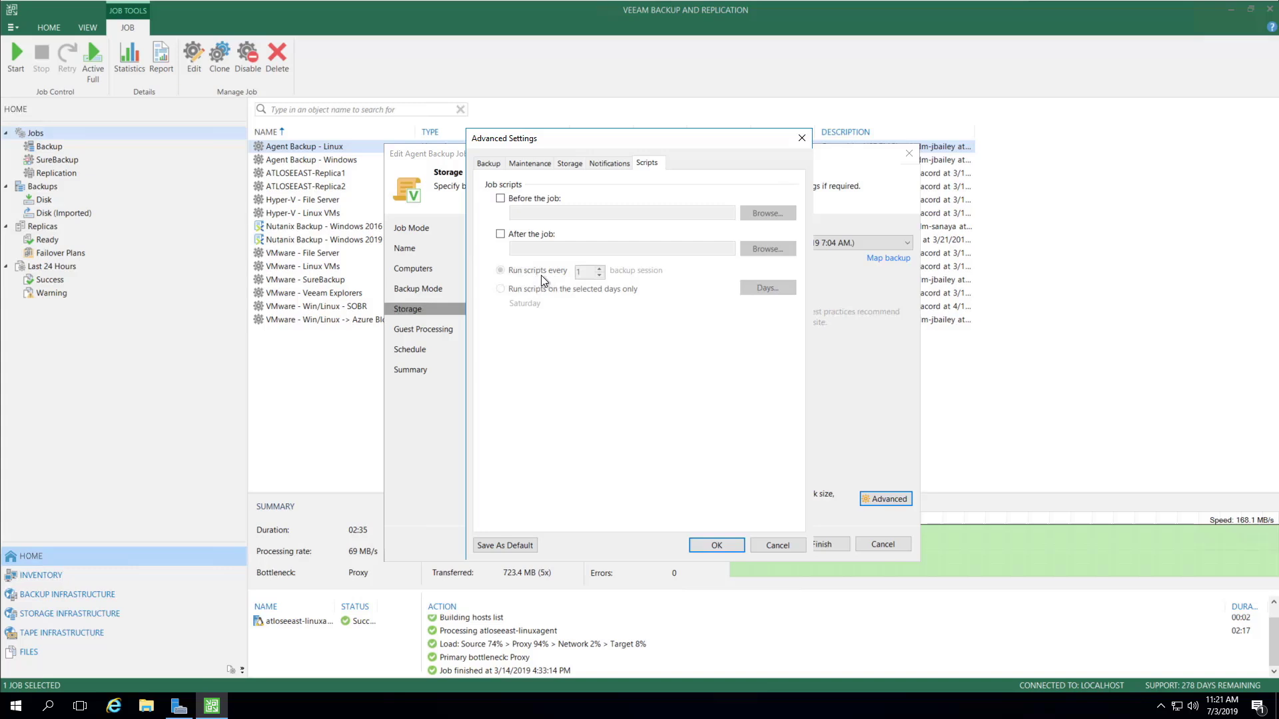
pyautogui.click(770, 545)
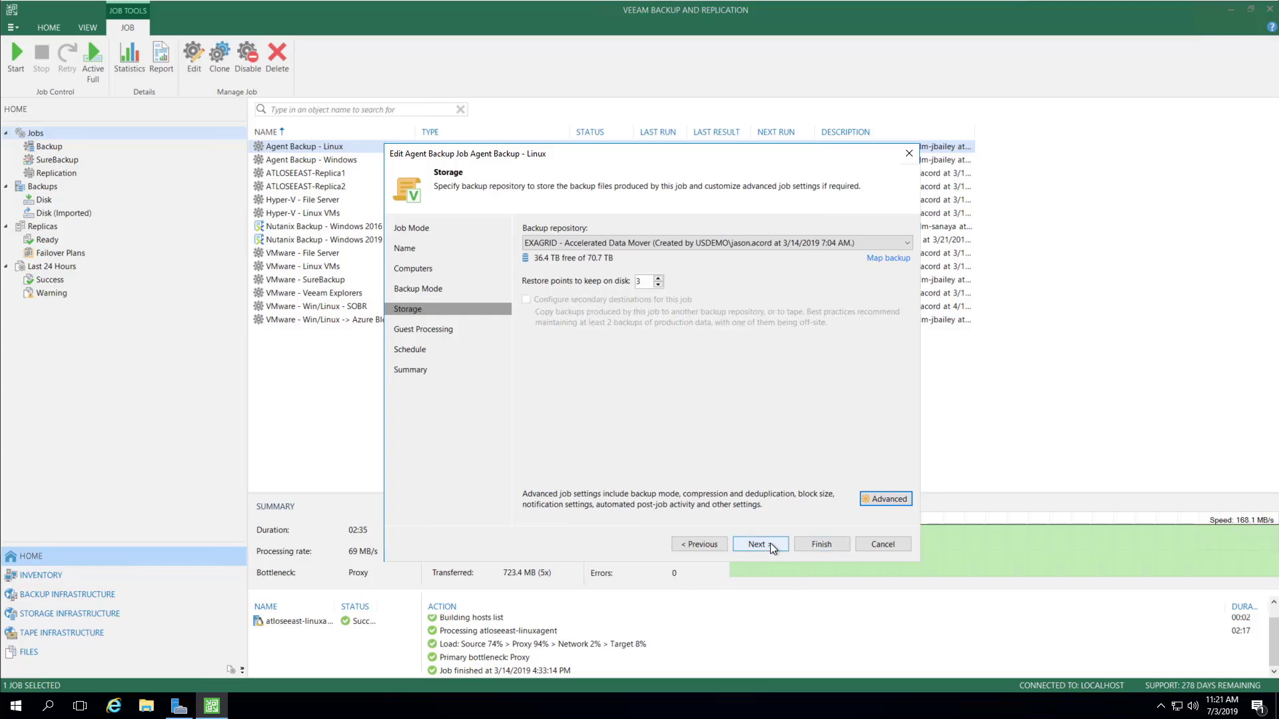
# - Continue to guest processing, accepting the data location mismatch and acknowledging the deduplicating storage notice
pyautogui.click(770, 543)
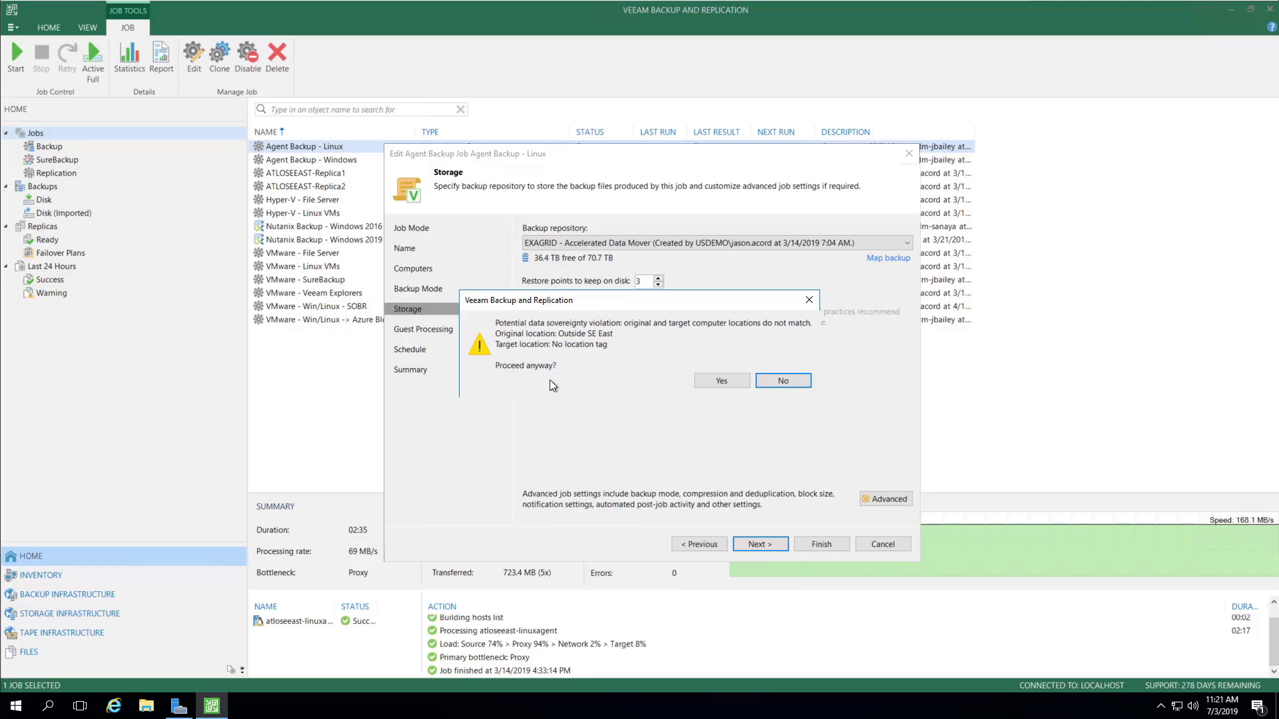
pyautogui.click(713, 383)
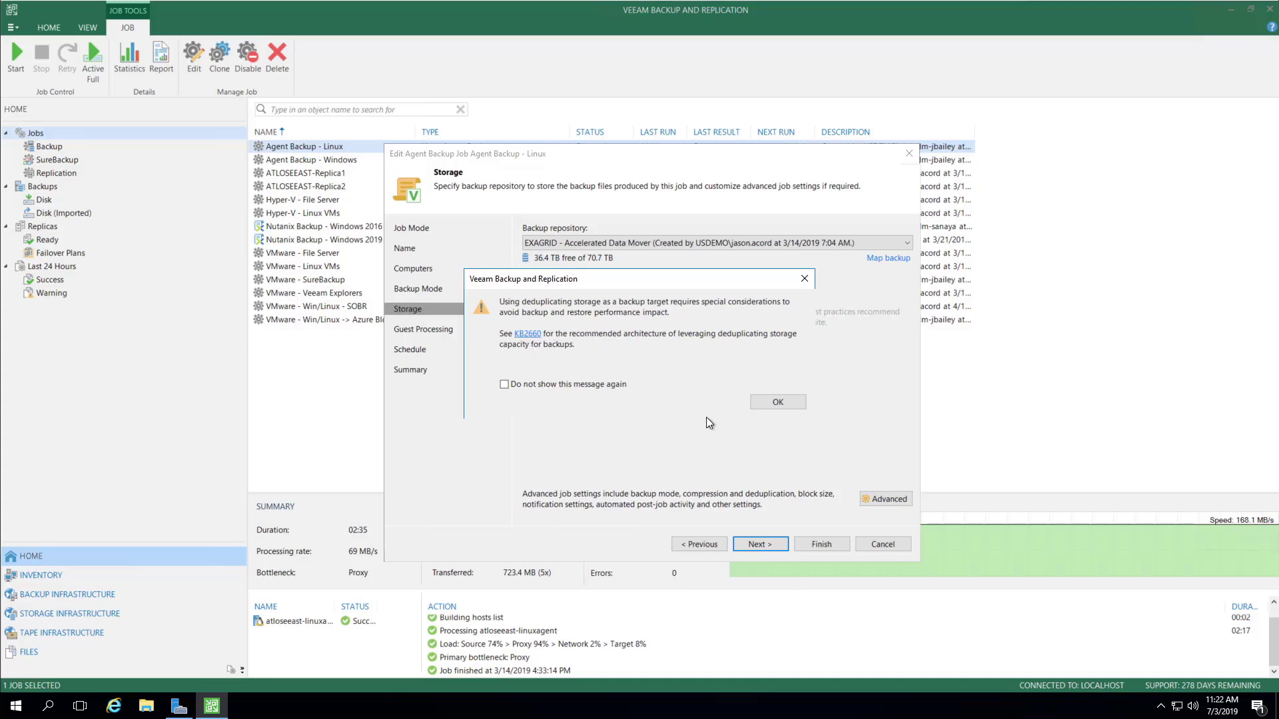
pyautogui.click(775, 402)
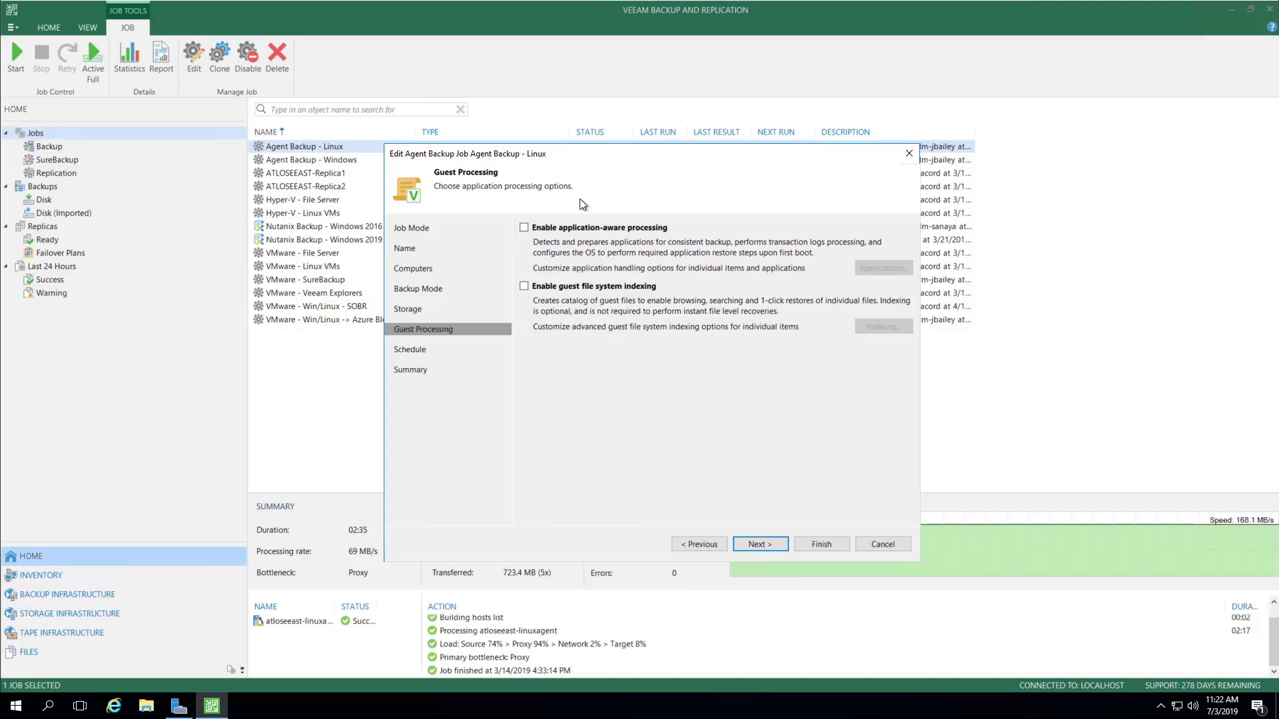
# - Enable application-aware processing and review the Oracle and script settings for ATLOSEEAST - Linux, discarding any changes to them
pyautogui.click(525, 228)
pyautogui.click(883, 268)
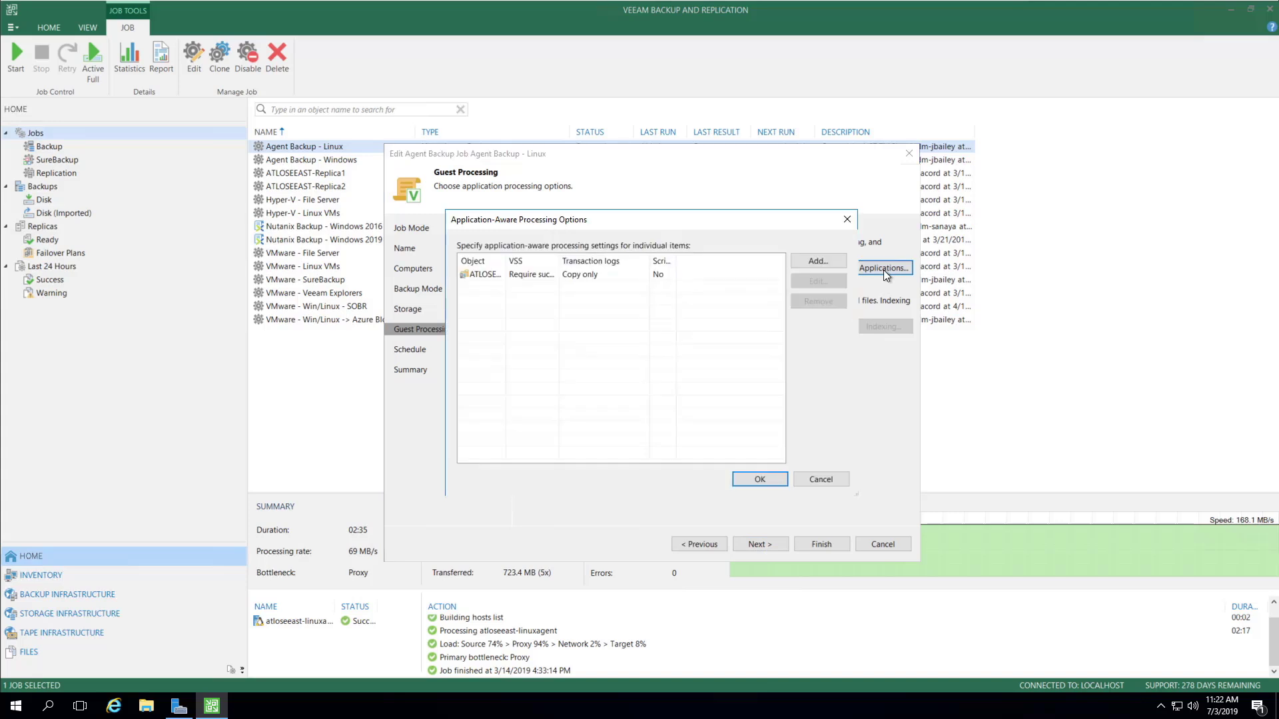
pyautogui.click(485, 277)
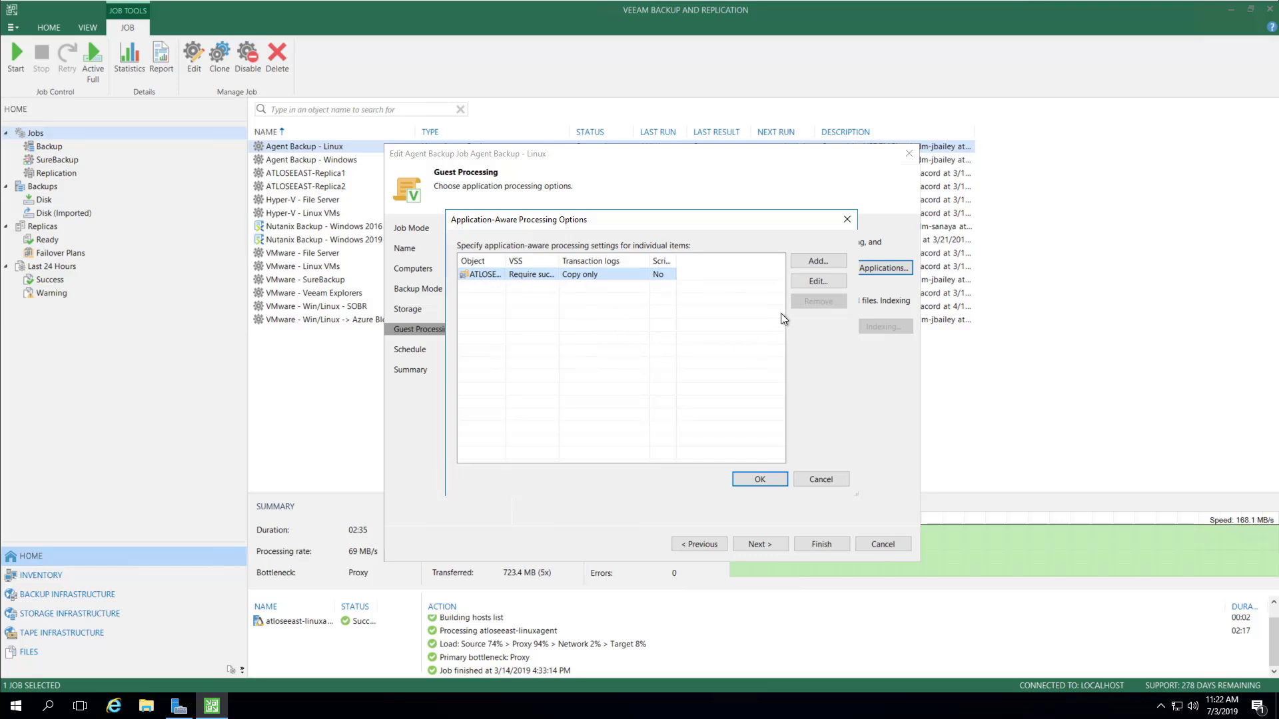
pyautogui.click(825, 281)
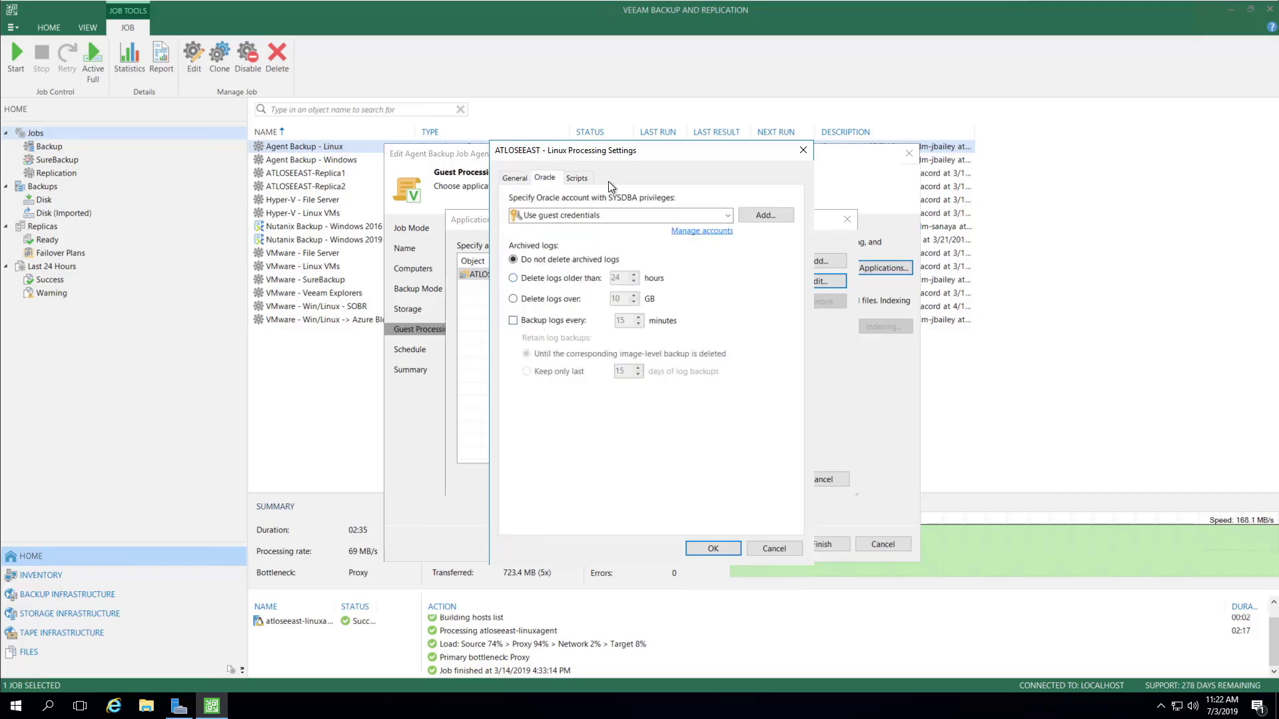
pyautogui.click(574, 177)
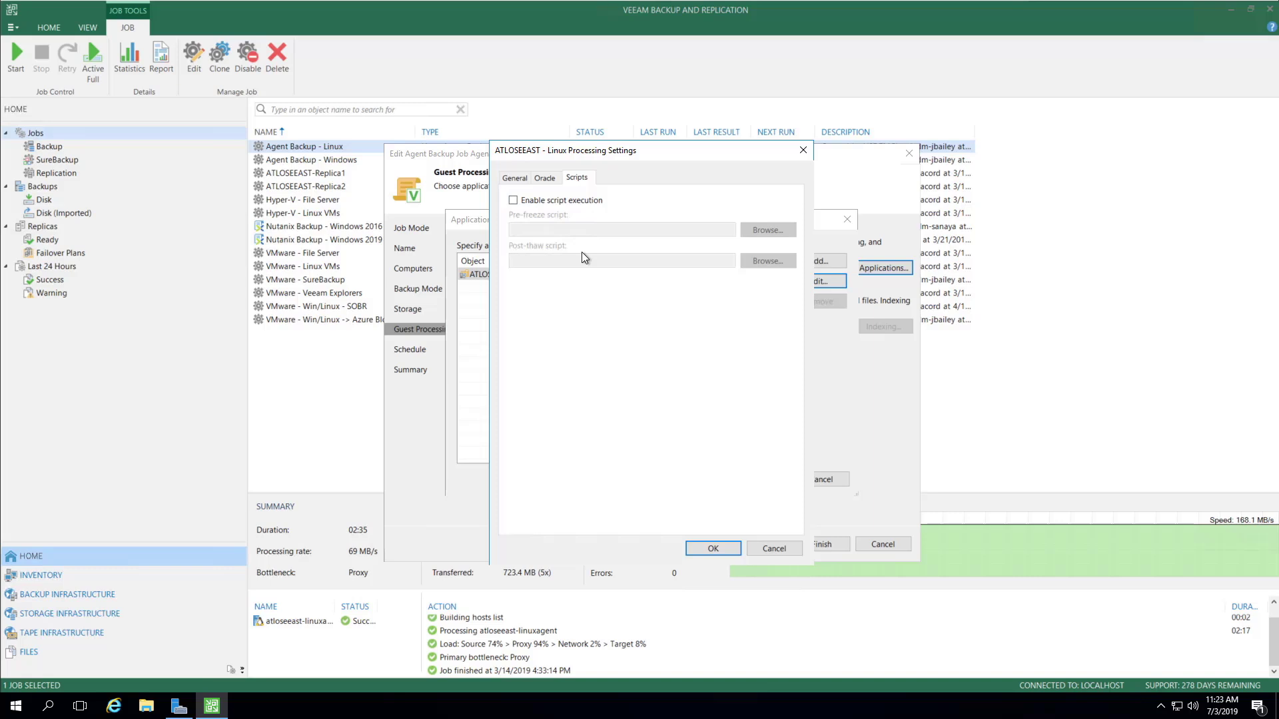
pyautogui.click(767, 548)
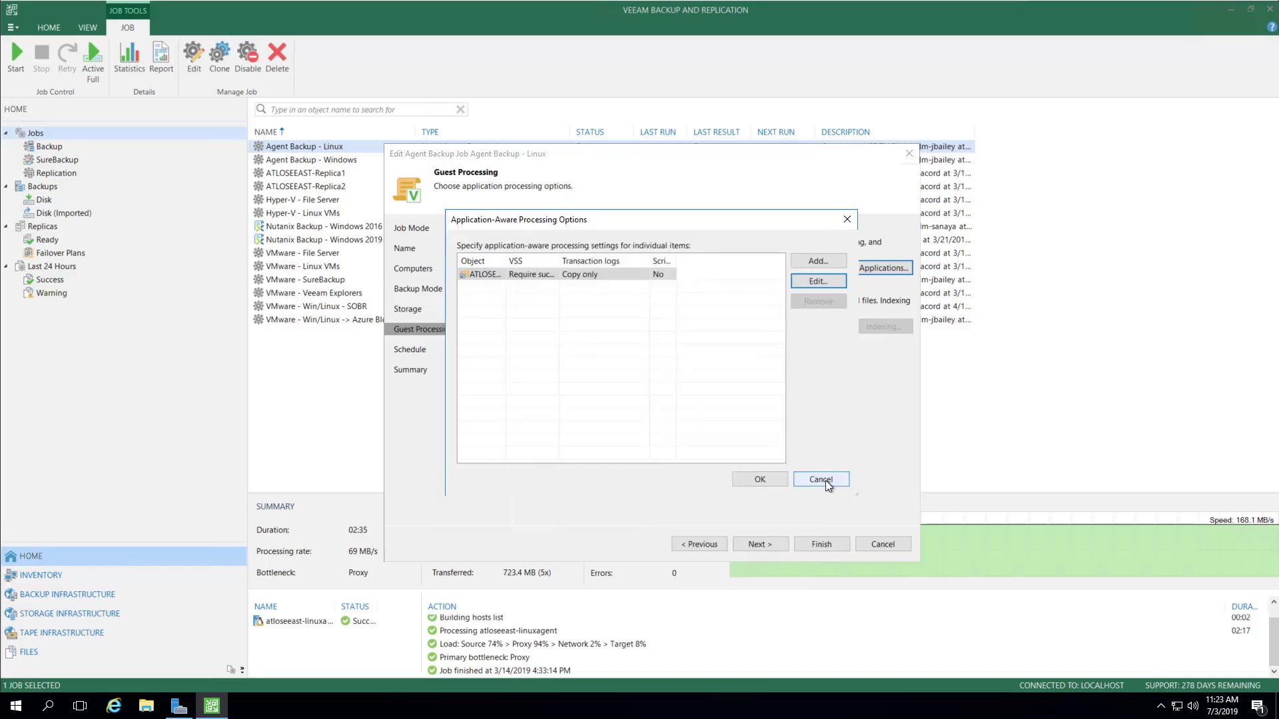
pyautogui.click(826, 483)
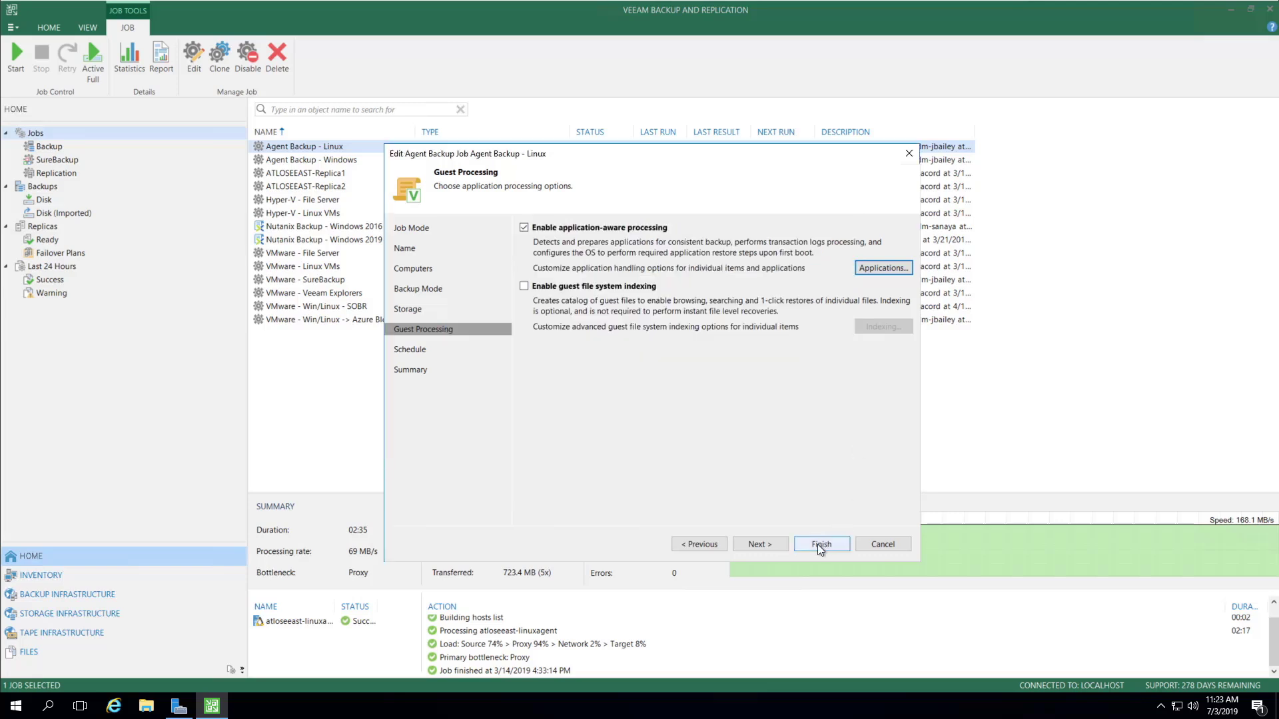
# - Review the job's scheduling options, then cancel editing the job
pyautogui.click(761, 546)
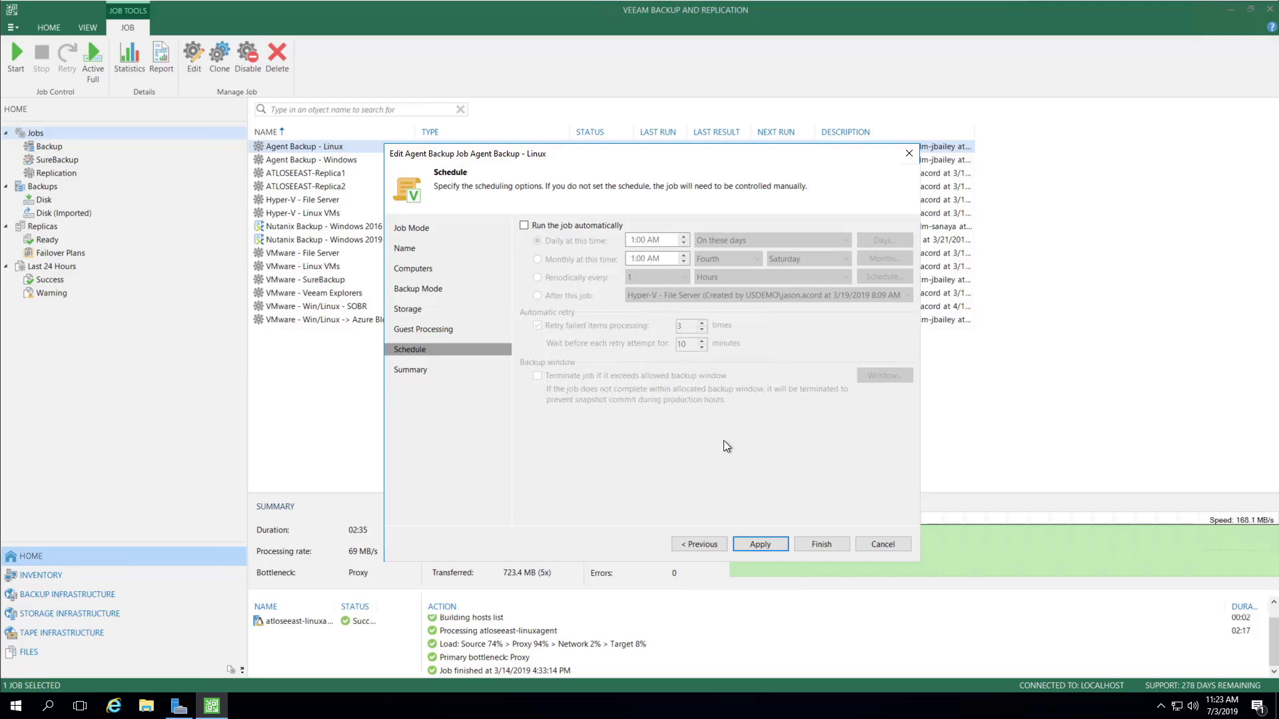
pyautogui.click(886, 544)
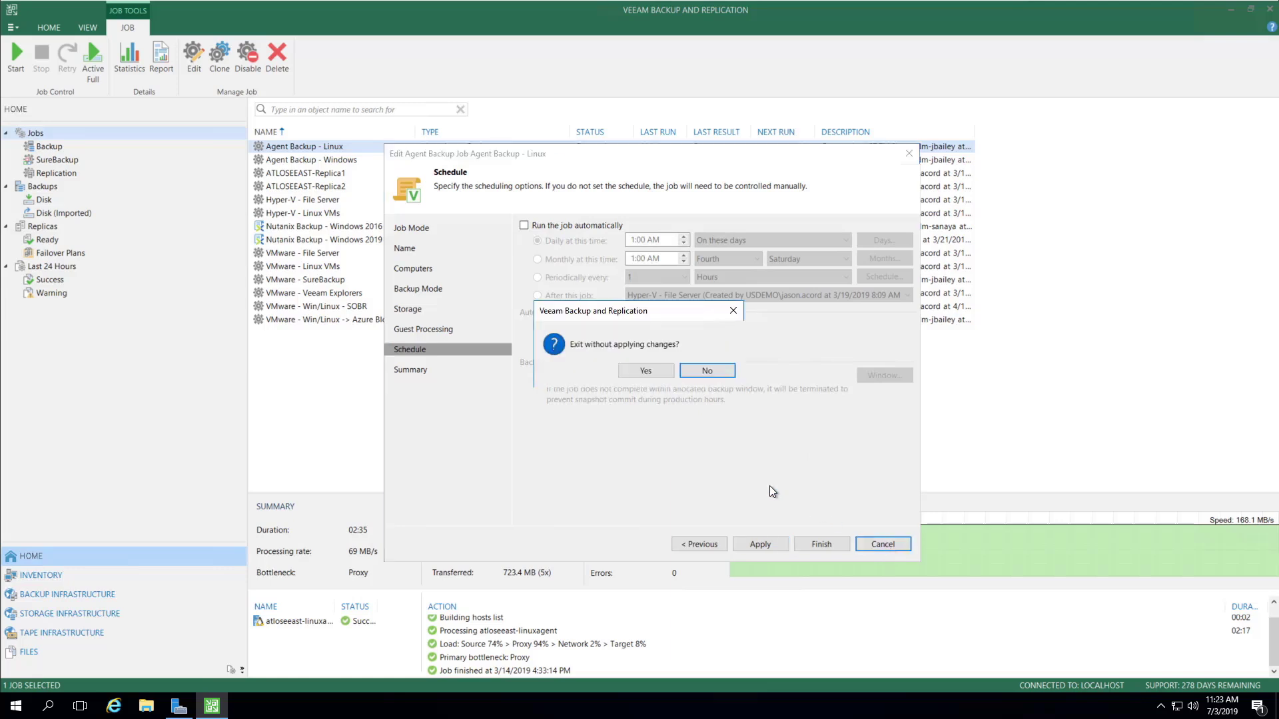